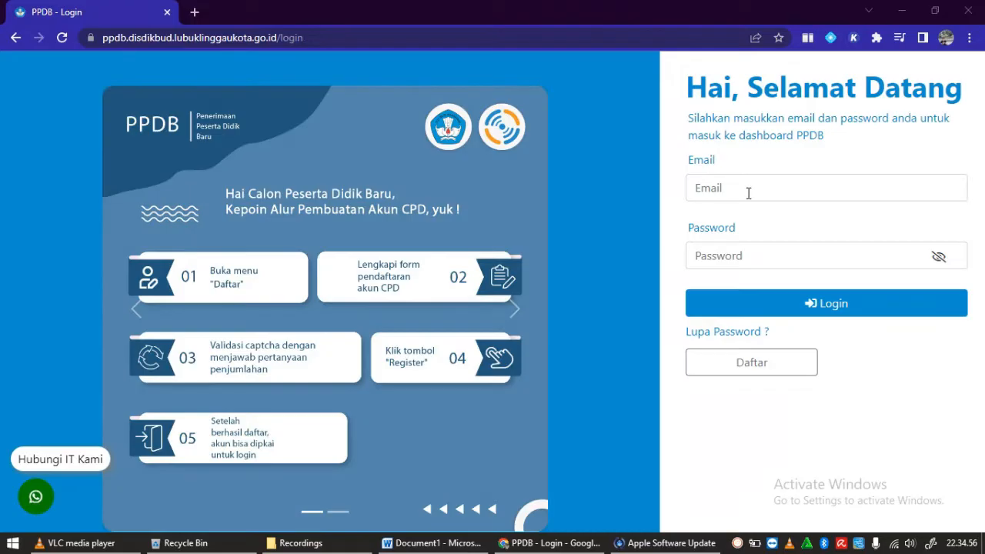
- Log in to the PPDB site with the account's email and password
left_click(748, 193)
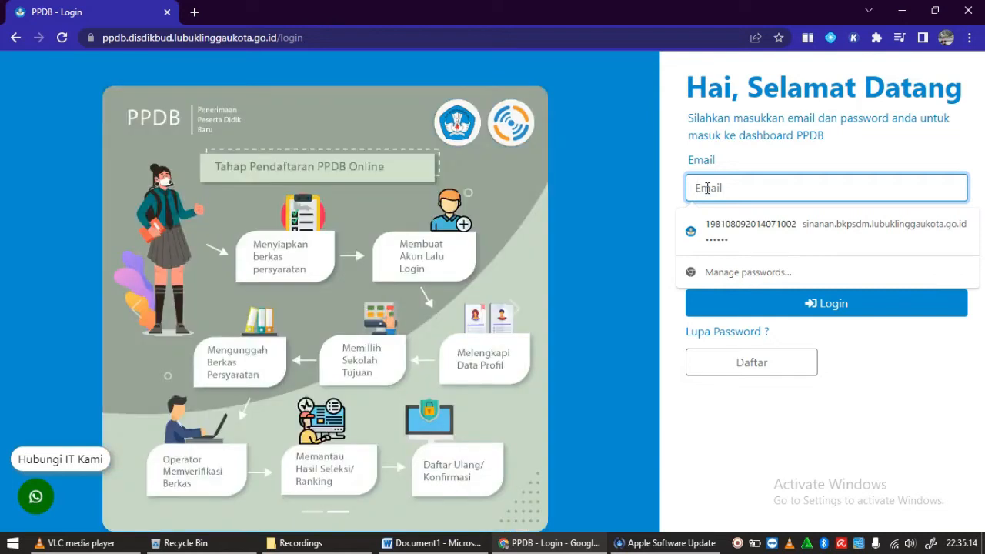
type("by")
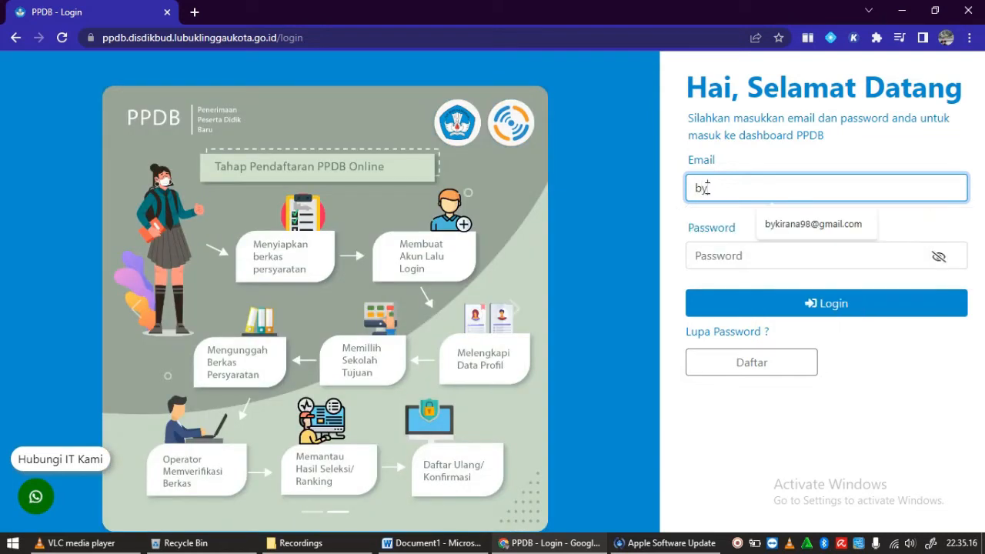
left_click(812, 223)
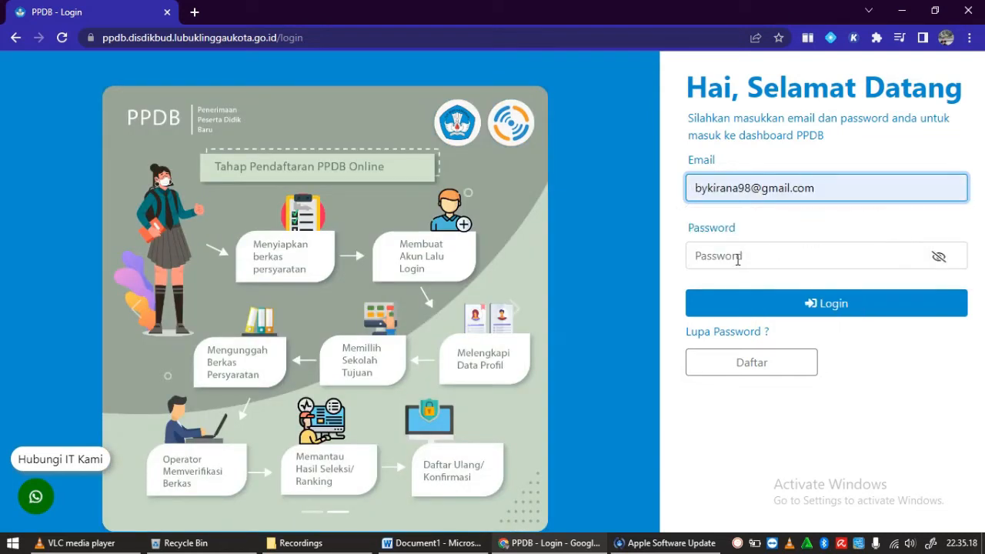
left_click(737, 259)
type("1")
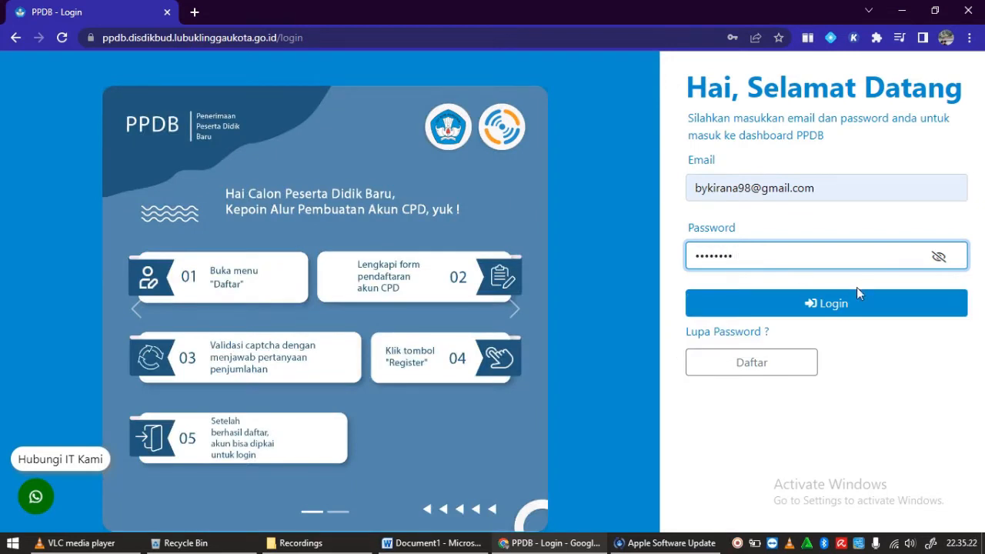
left_click(839, 306)
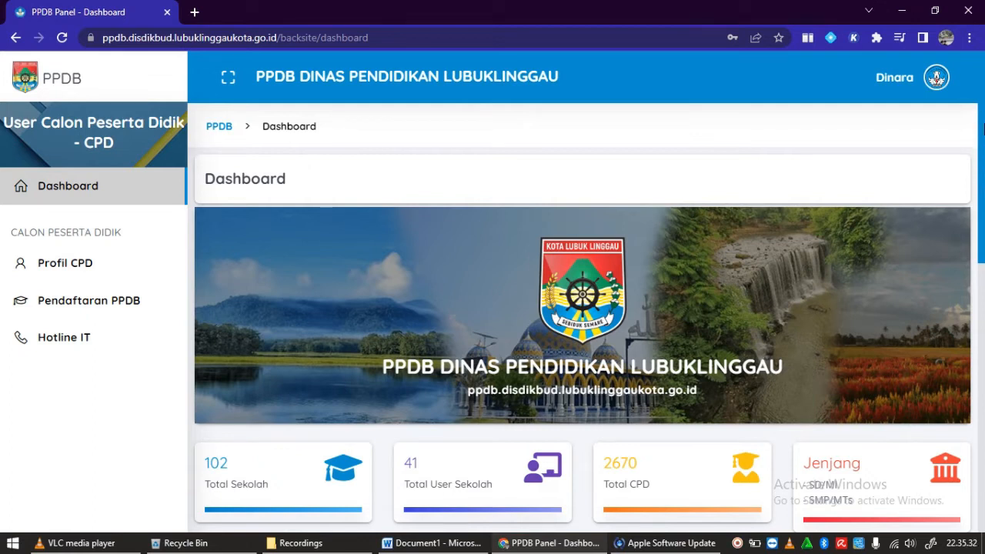
- Look over the dashboard and open the Profil CPD page
scroll(977, 158, "down", 1)
scroll(981, 101, "up", 1)
left_click_drag(981, 218, 981, 160)
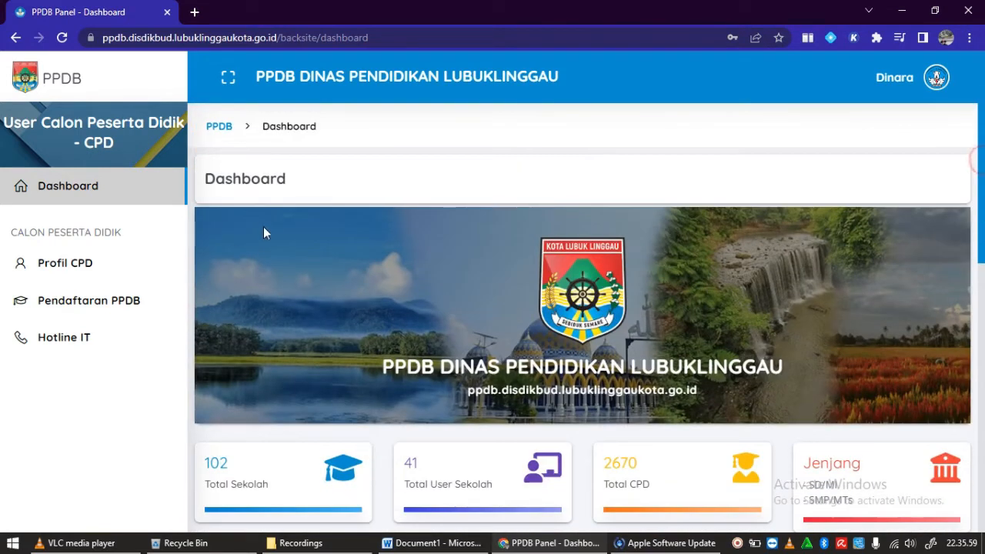
left_click(90, 273)
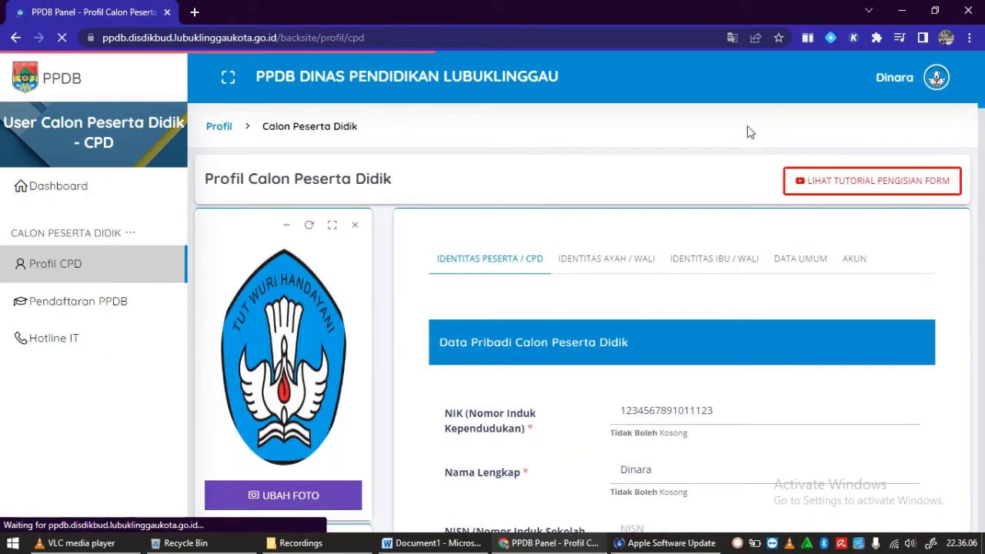
mouse_move(983, 99)
left_mouse_down()
mouse_move(982, 119)
mouse_move(983, 93)
left_mouse_up()
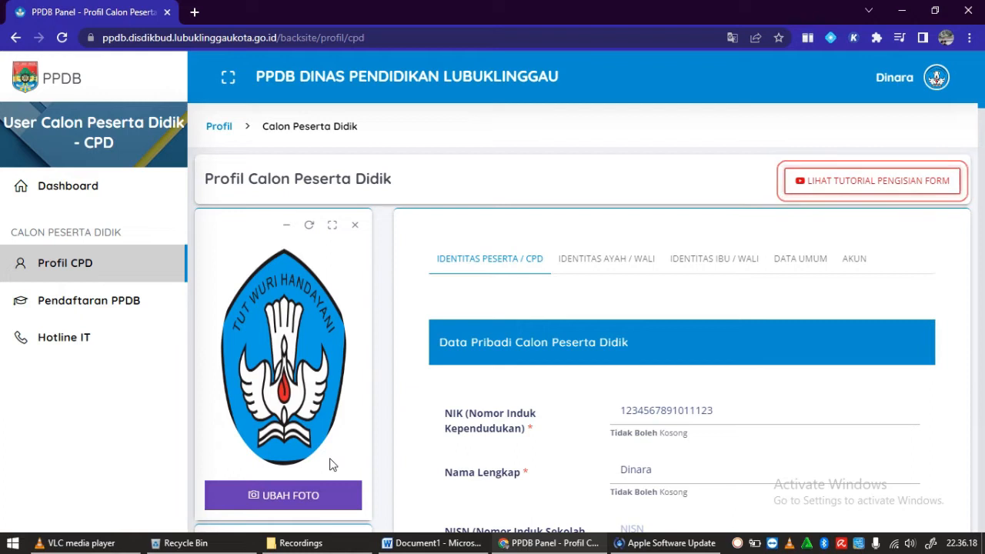
- Change the profile photo to Logo Tutwuri.png from the Pictures folder and save it
left_click(313, 498)
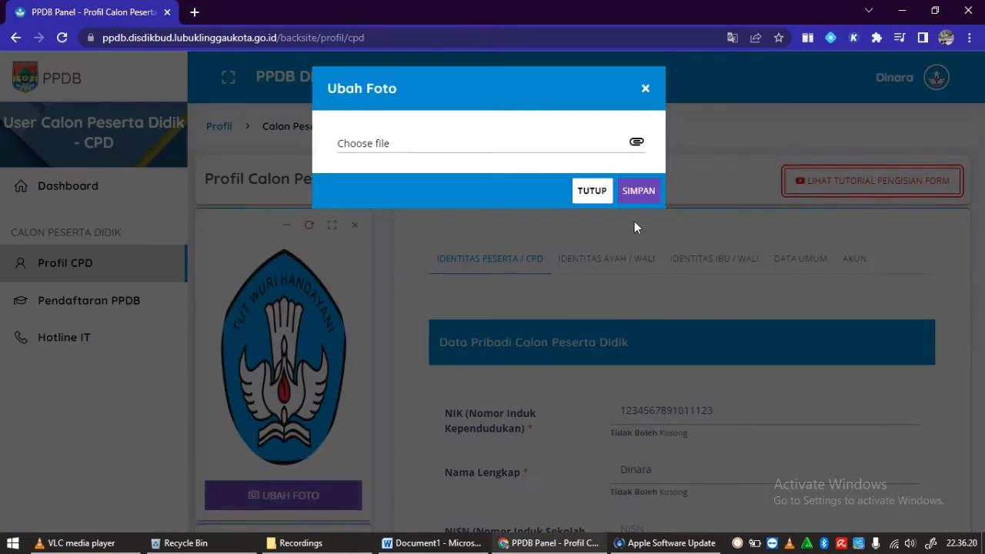
left_click(638, 143)
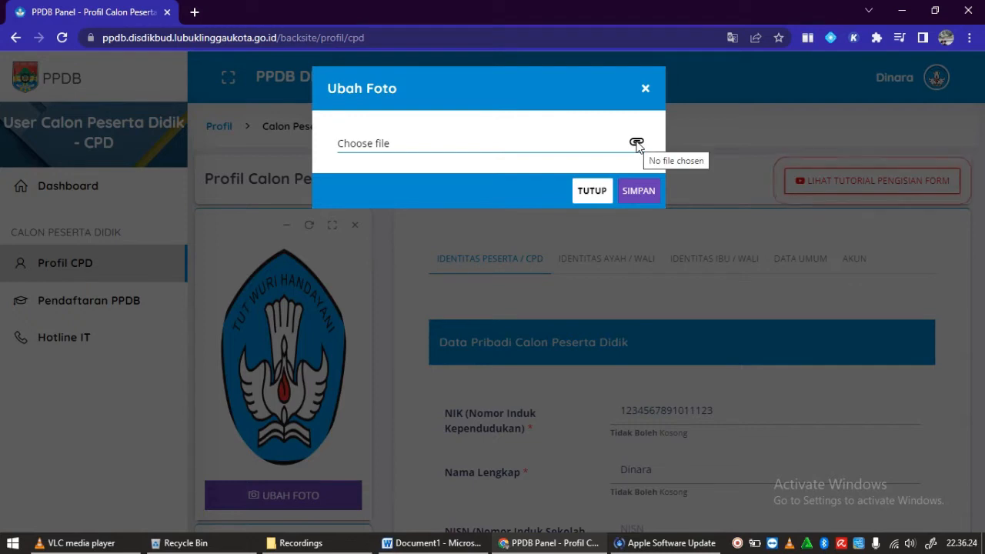
left_click(637, 146)
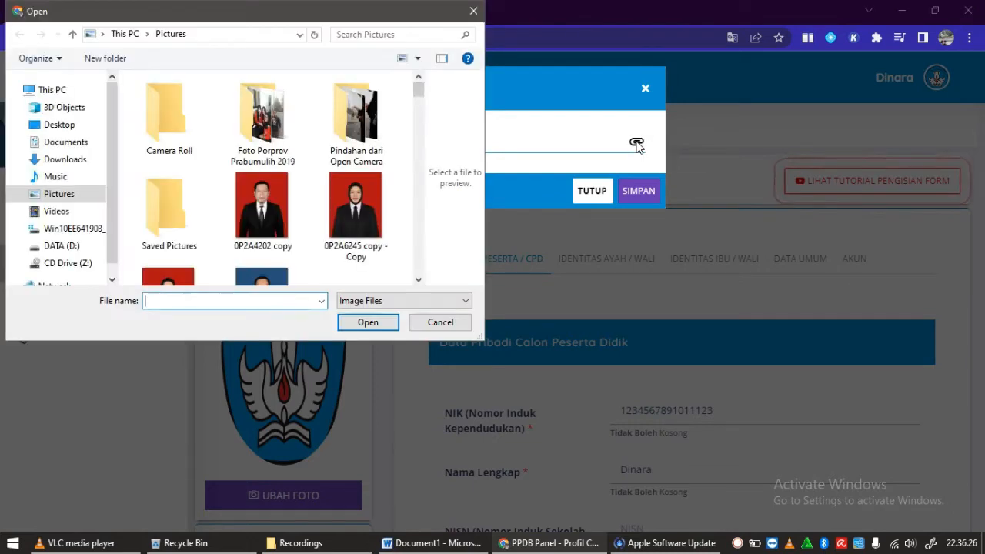
mouse_move(420, 93)
left_mouse_down()
mouse_move(416, 267)
mouse_move(410, 156)
left_mouse_up()
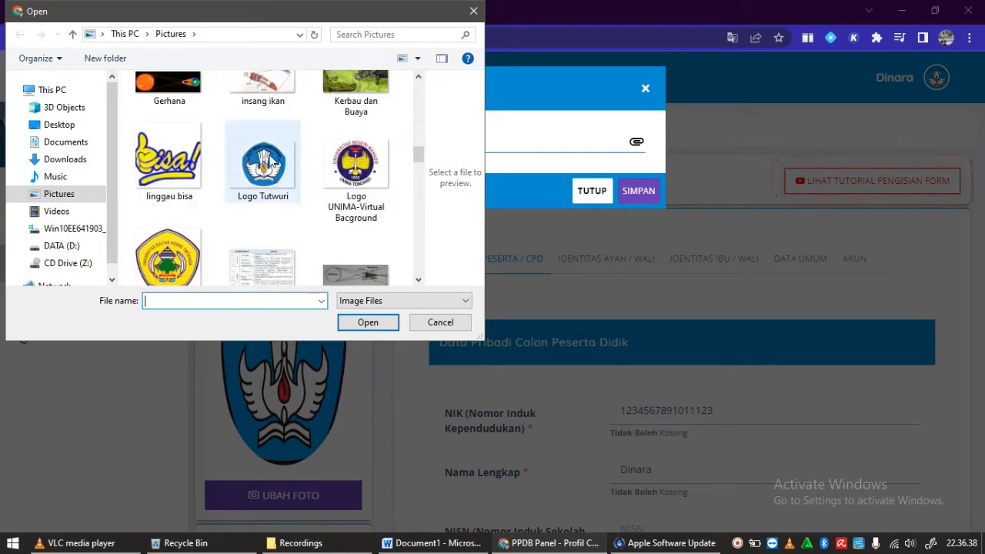
left_click(269, 162)
left_click(354, 324)
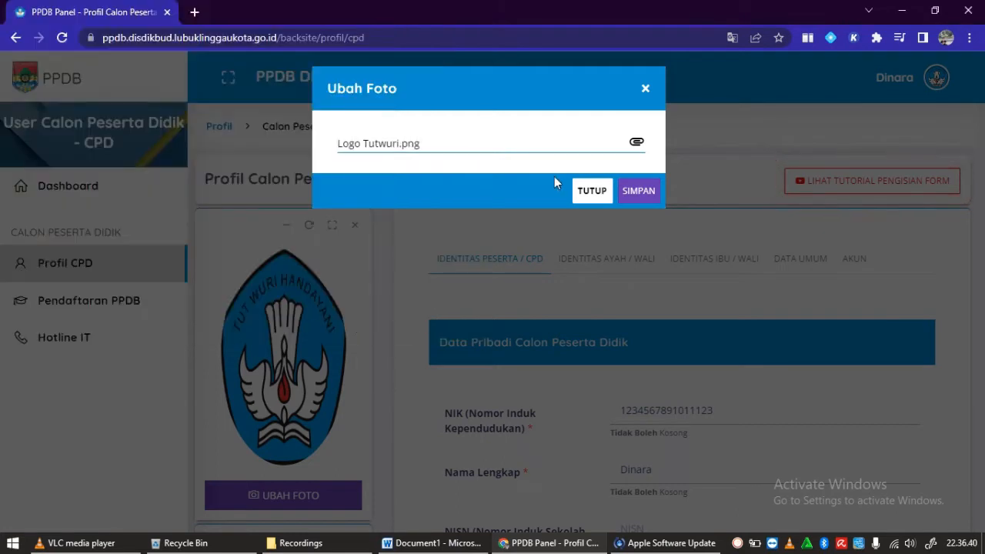
left_click(651, 197)
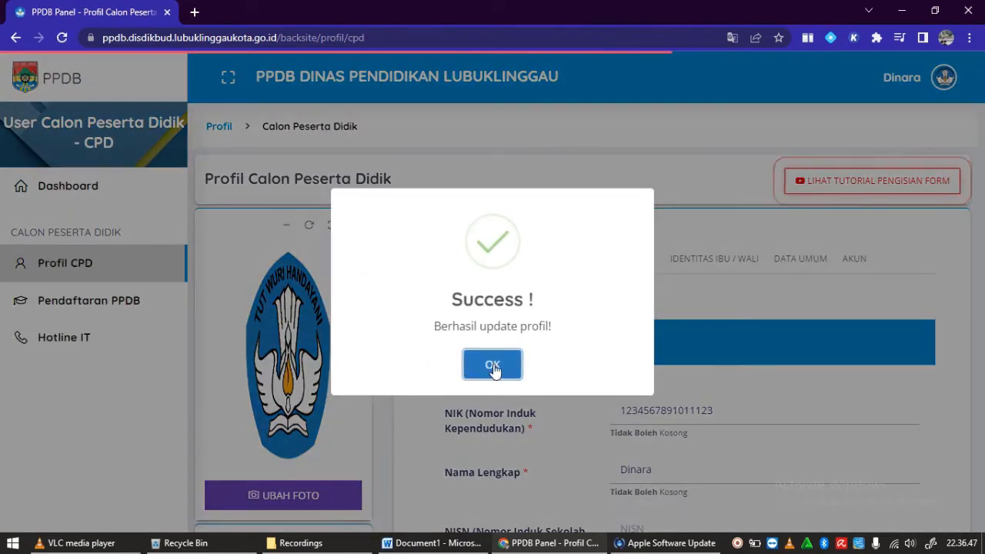
left_click(495, 364)
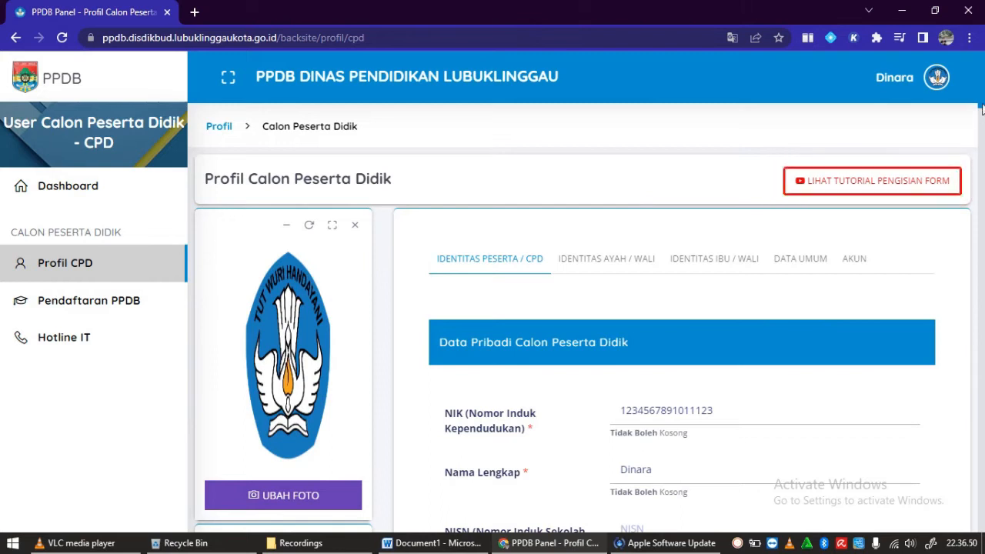
- Review the profile form's sections for father, mother, general data and account, ending back at the participant's identity
scroll(980, 100, "down", 2)
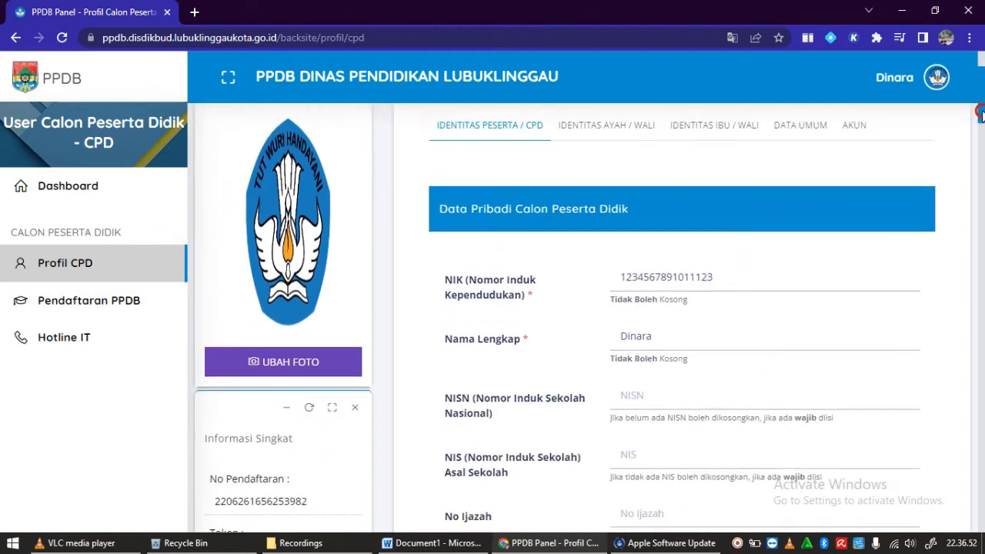
scroll(980, 88, "up", 2)
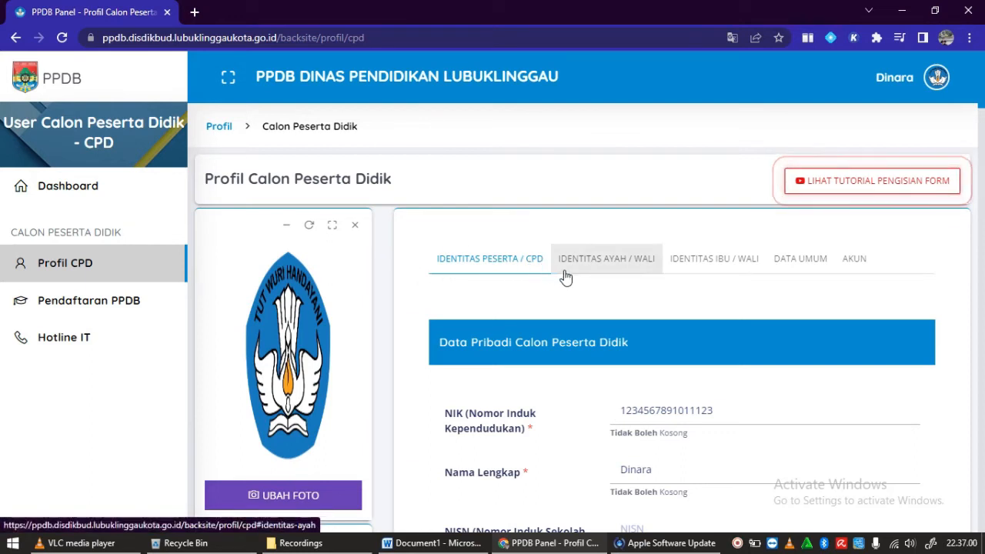
left_click(588, 262)
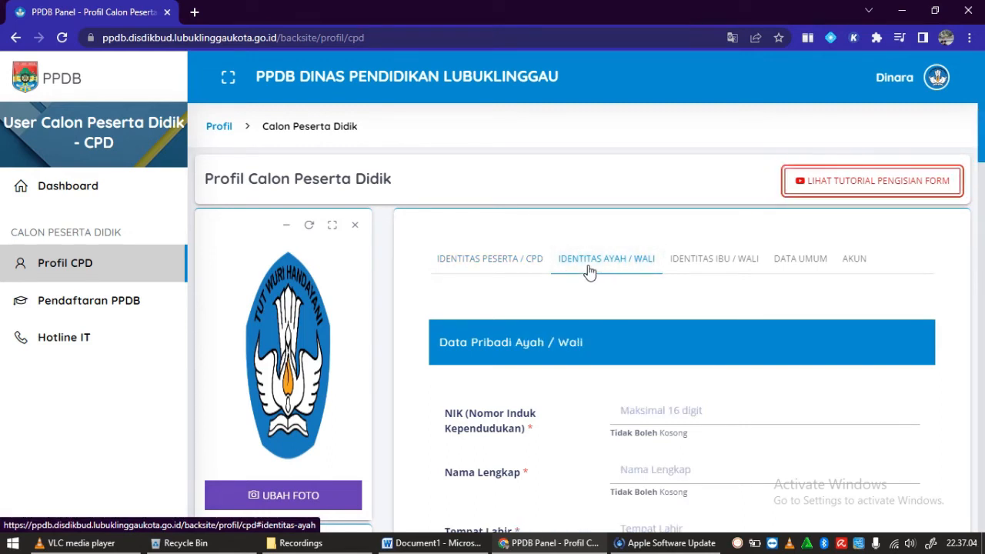
left_click(700, 268)
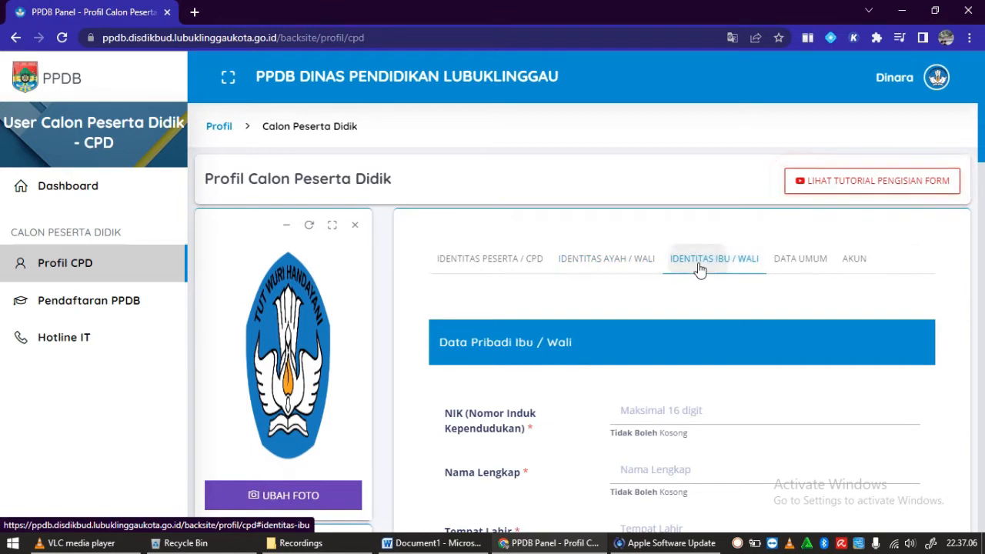
left_click(798, 269)
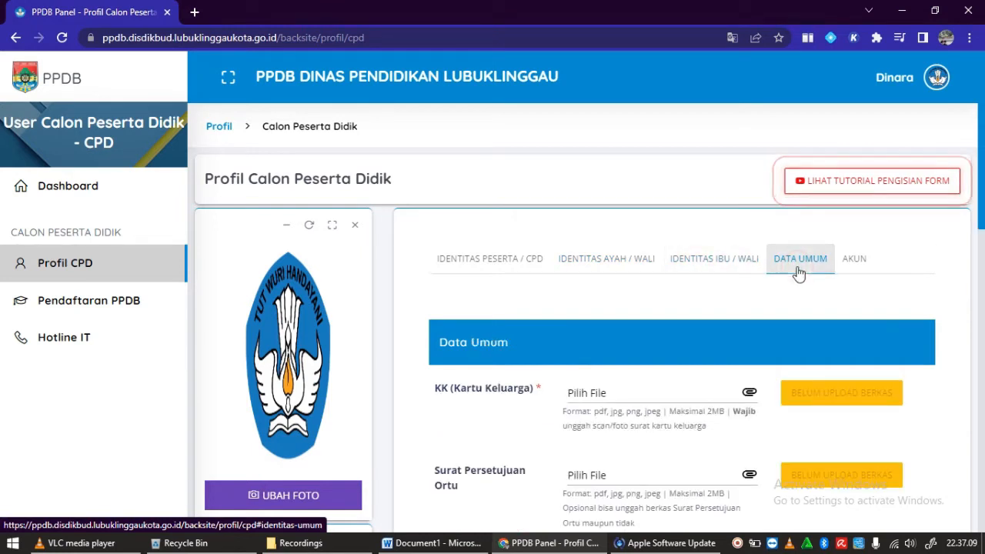
left_click(856, 265)
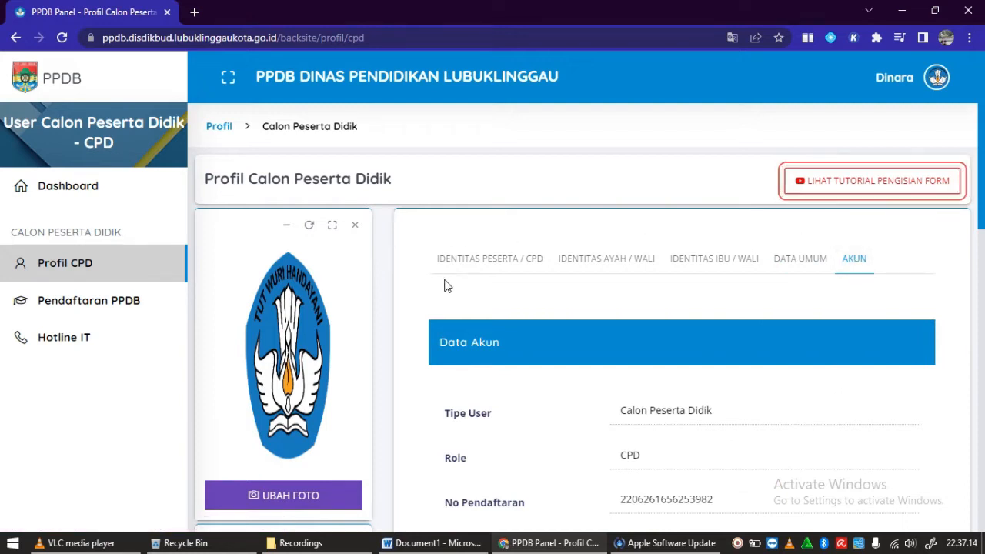
left_click(506, 266)
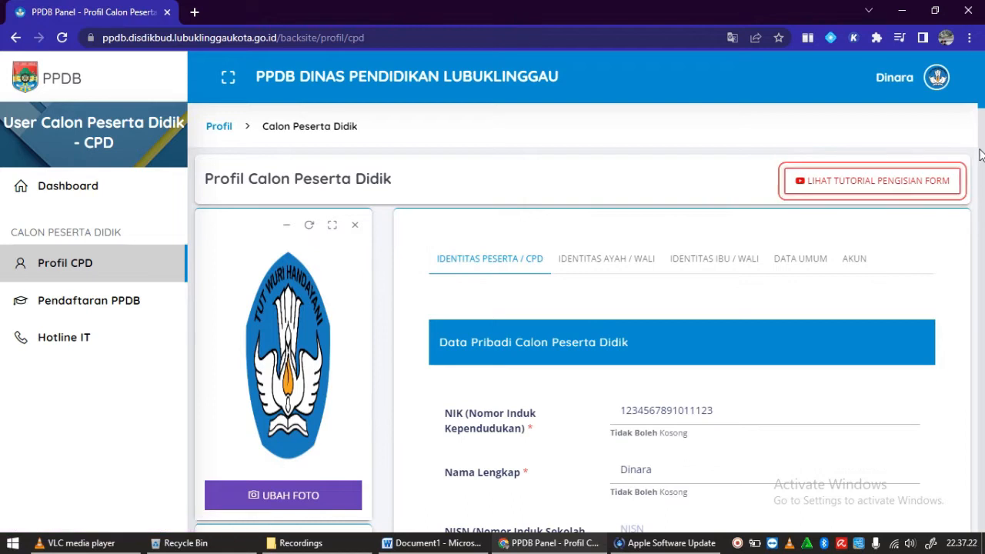
- Check the gender choices, leaving Perempuan selected, and enter Lubuklinggau as the participant's place of birth
scroll(981, 123, "down", 2)
scroll(981, 123, "down", 1)
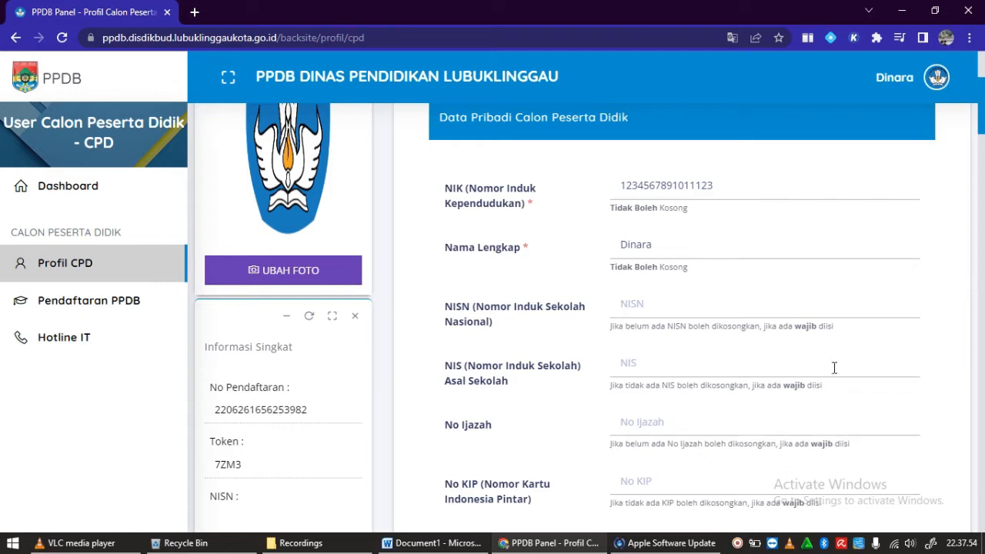
left_click_drag(980, 135, 980, 173)
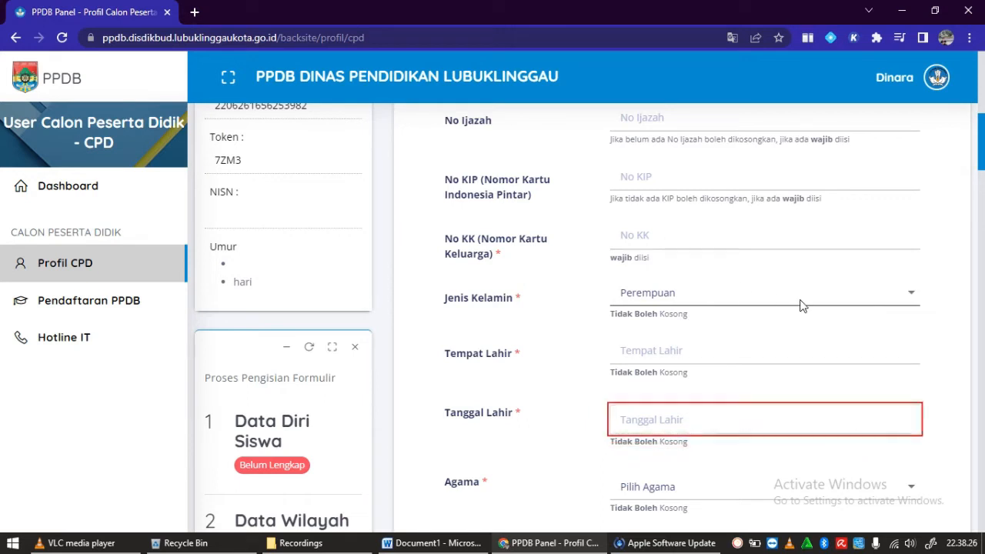
left_click(911, 296)
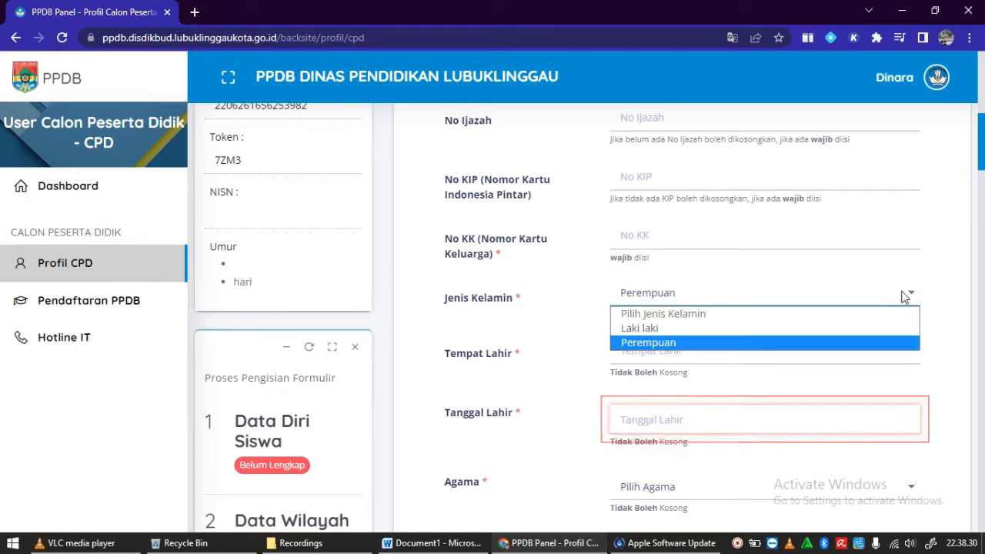
left_click(912, 296)
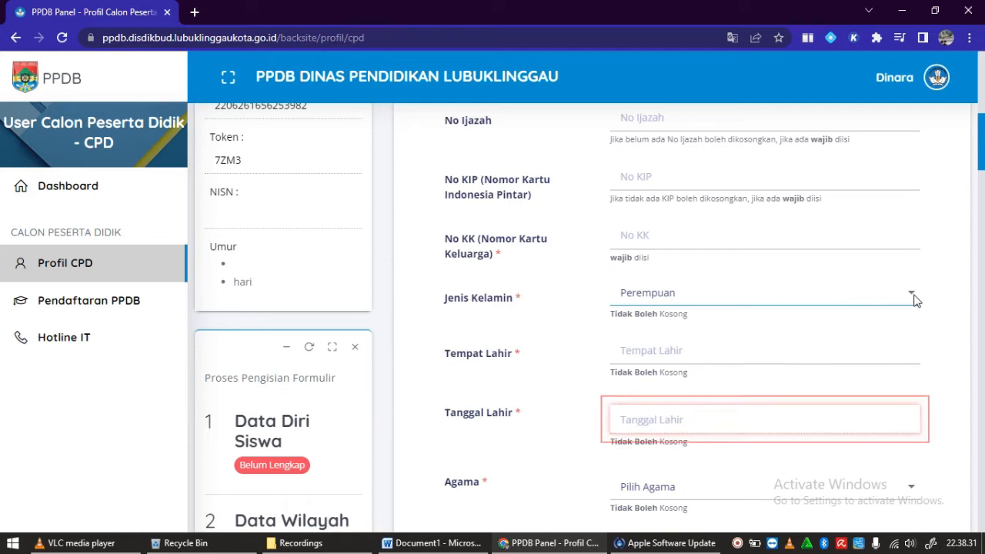
left_click(840, 353)
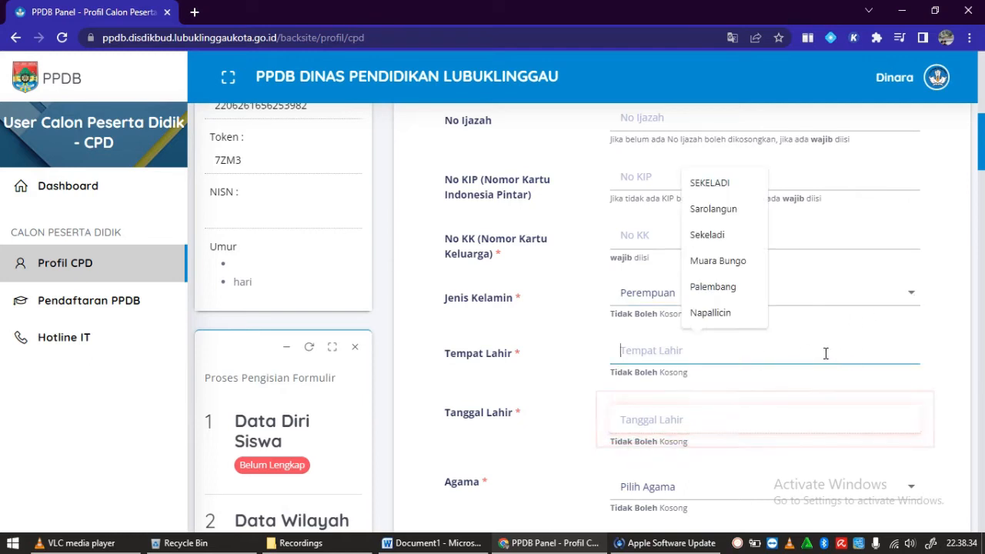
type("Lubuklinggau")
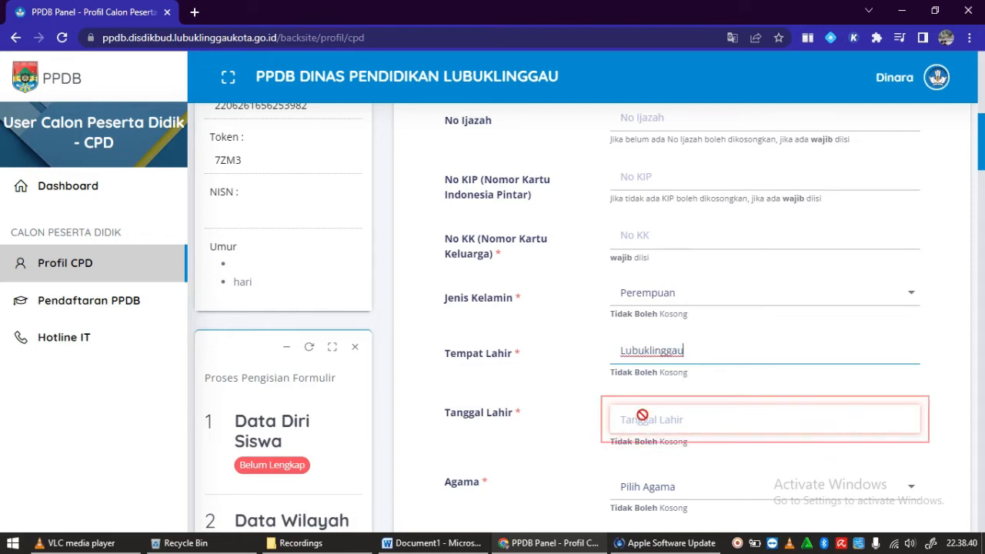
- Set the participant's date of birth in Tanggal Lahir by choosing its month, year and day
left_click(664, 419)
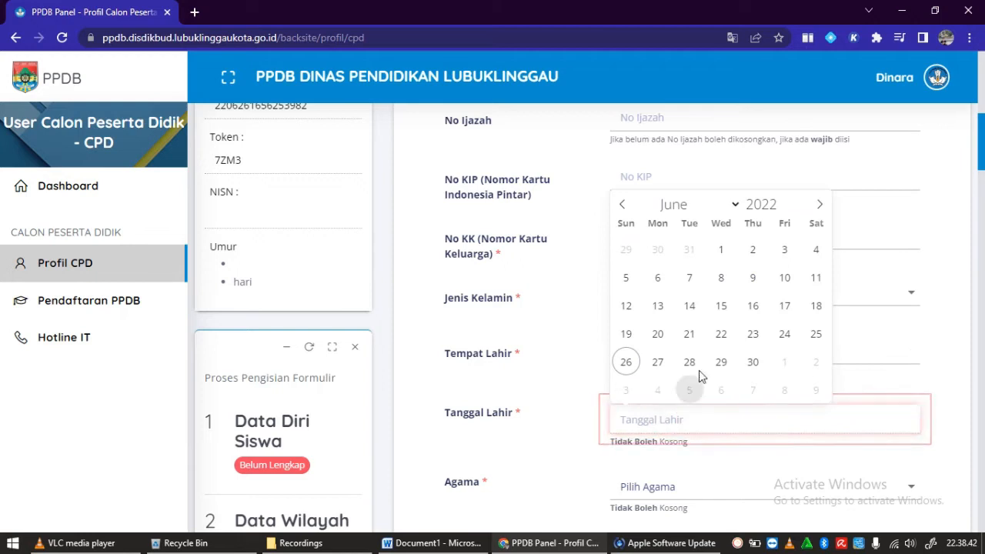
left_click(735, 206)
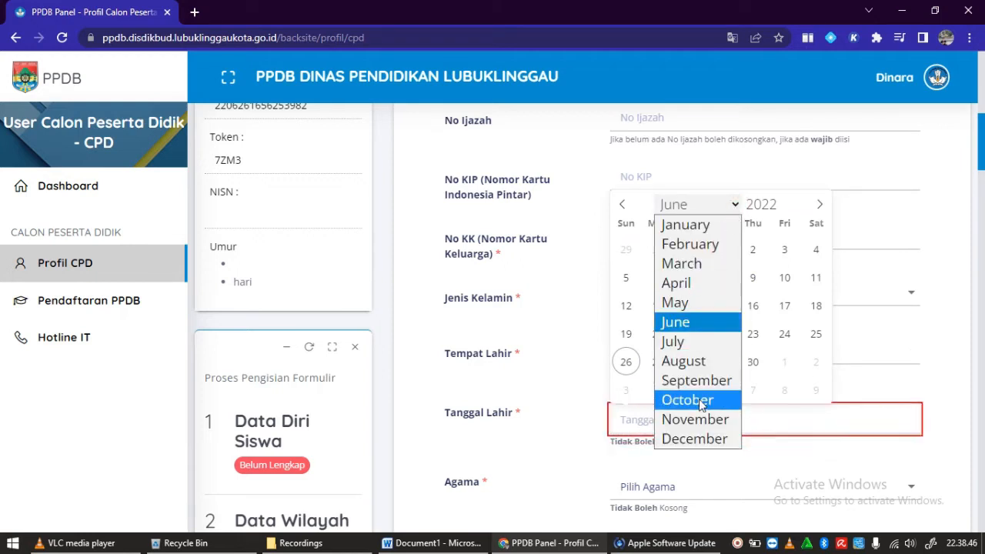
left_click(690, 438)
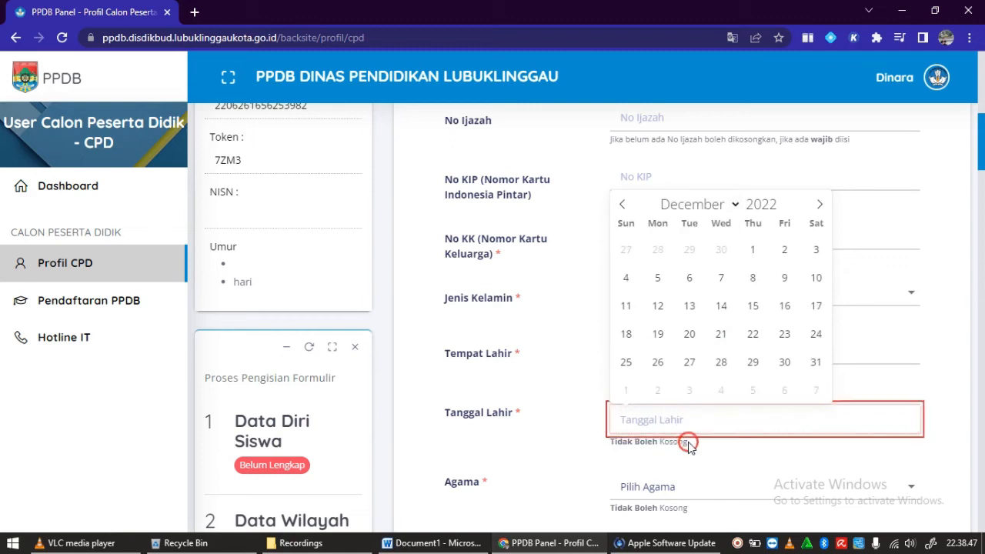
left_click(784, 208)
left_click(784, 208)
left_click(784, 208)
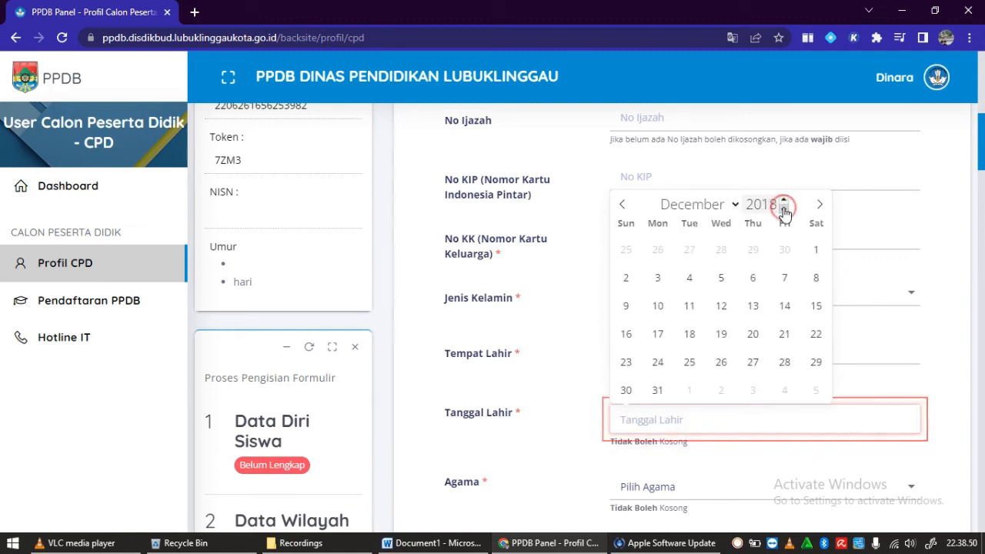
left_click(784, 208)
left_click(784, 208)
left_click(784, 208)
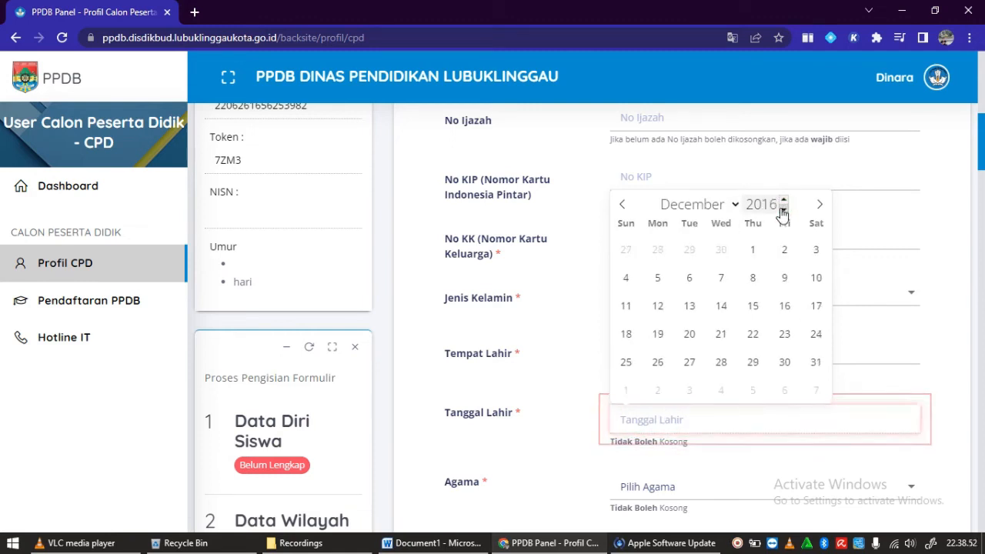
left_click(715, 367)
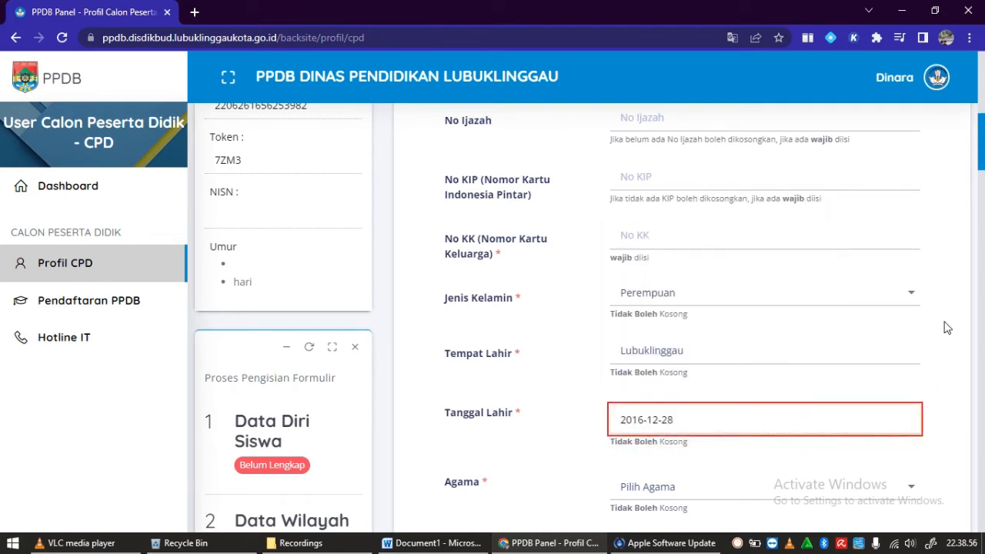
- Set Agama to Islam and fill in the participant's mobile/WhatsApp number in No Handphone / Whatsapp
left_click_drag(981, 164, 981, 191)
left_click(912, 266)
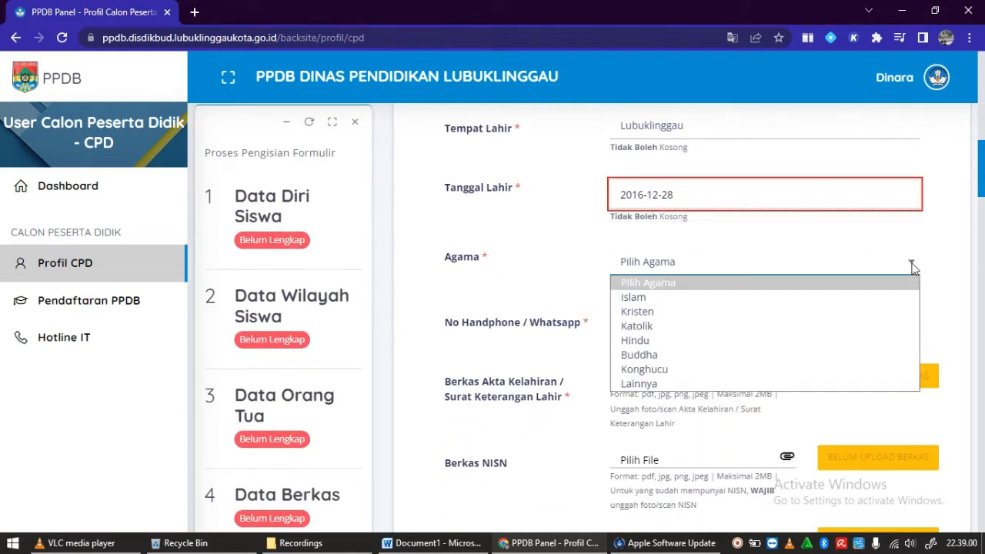
left_click(782, 299)
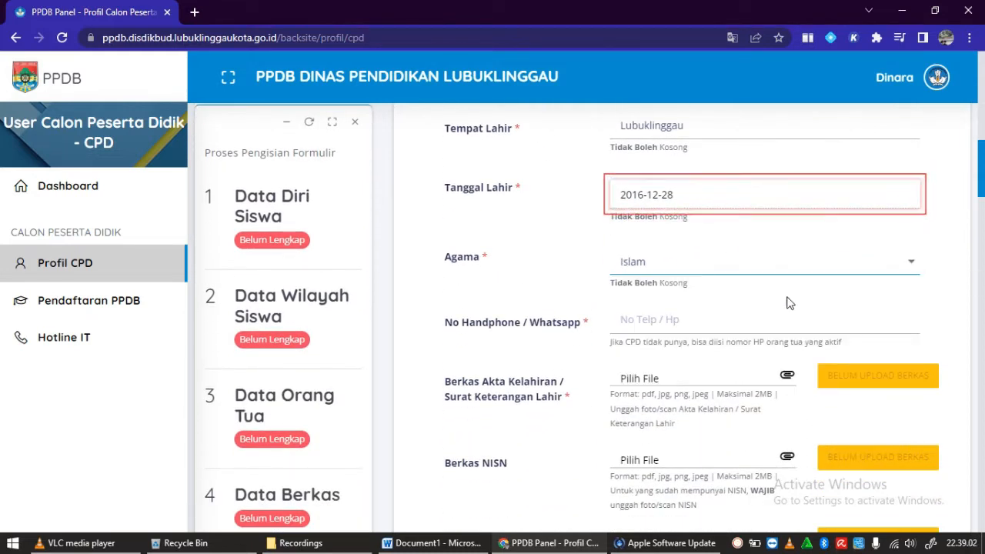
left_click(707, 325)
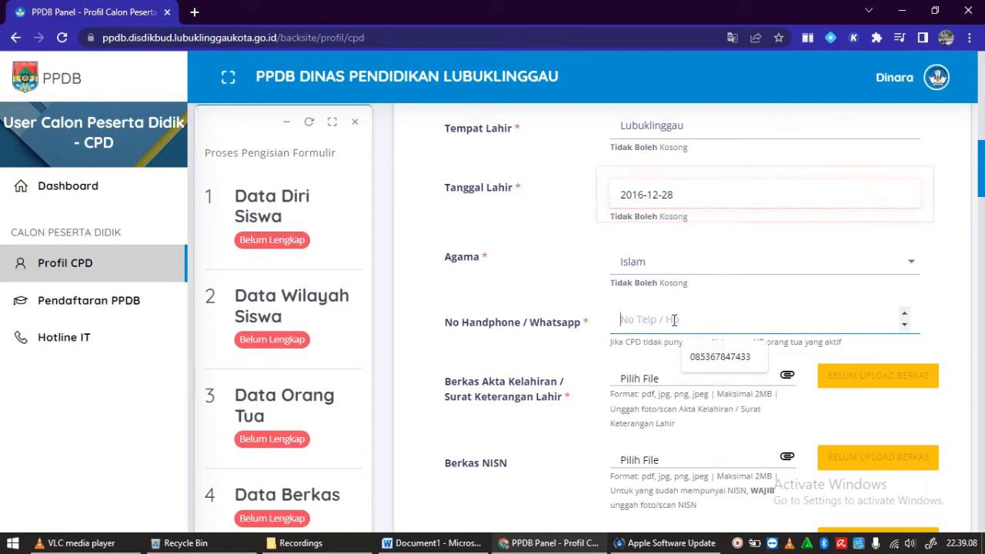
type("123")
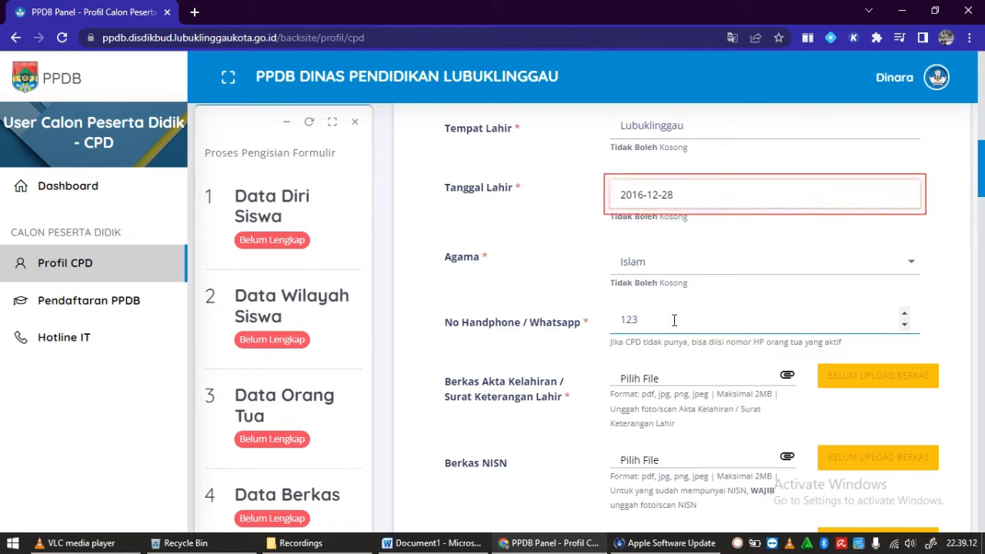
type("45")
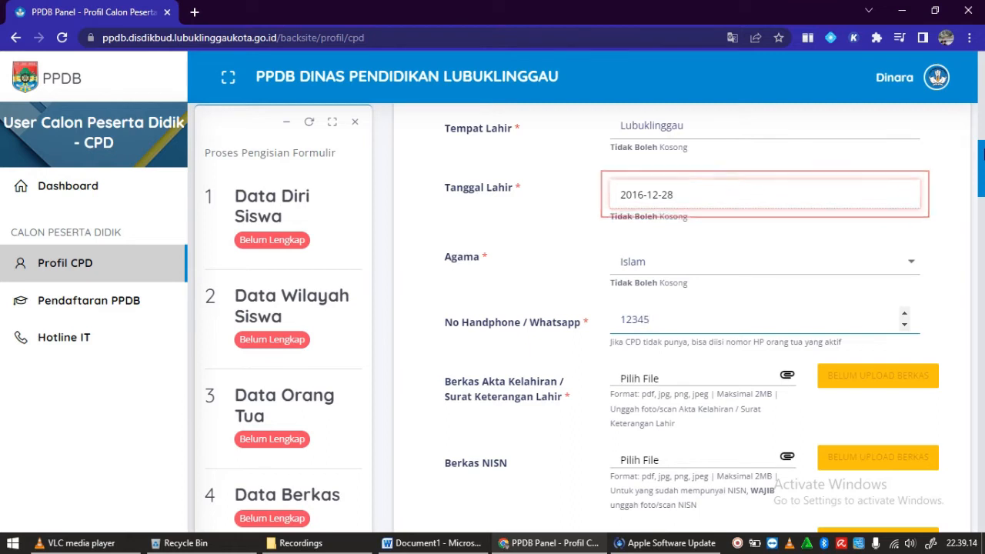
- Attach akta_lahir_calon_pdb.pdf from Documents > 1-Dokumen PPDB Online as the Berkas Akta Kelahiran file
left_click_drag(981, 165, 982, 189)
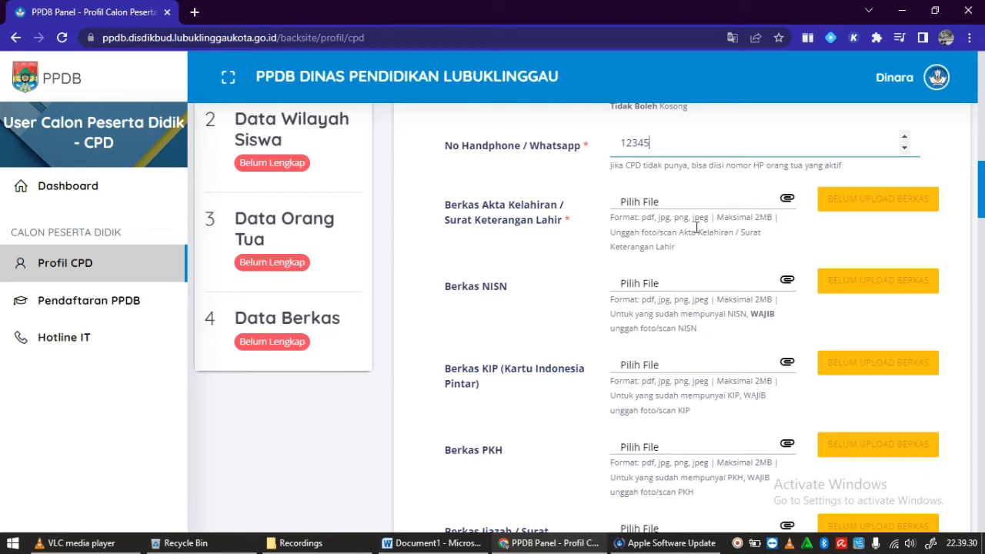
left_click(787, 200)
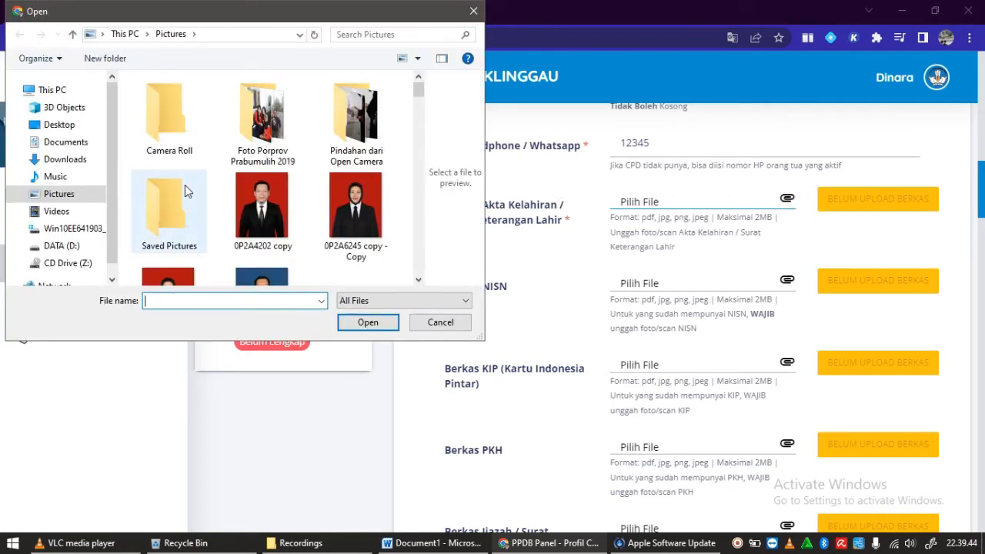
left_click(77, 148)
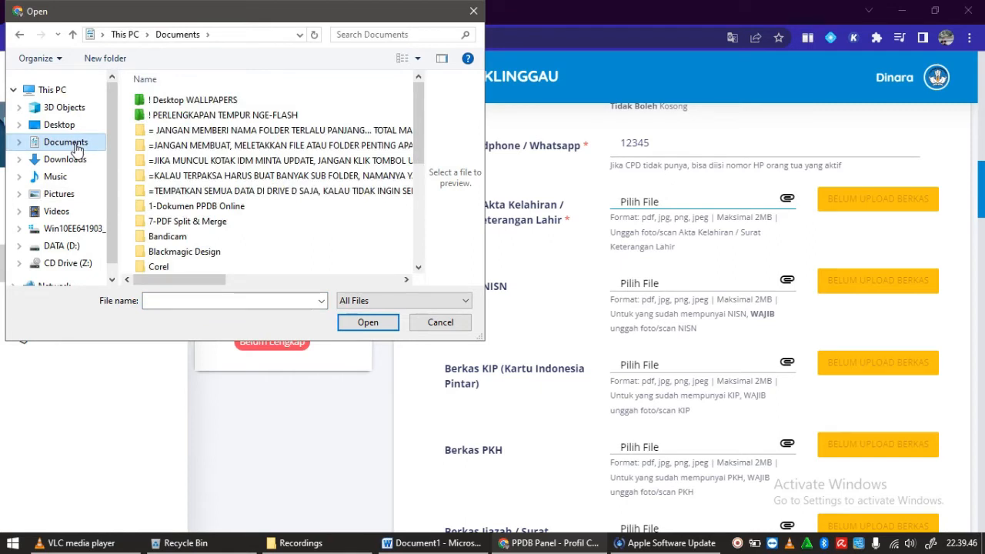
left_click(426, 122)
left_click_drag(425, 121, 423, 144)
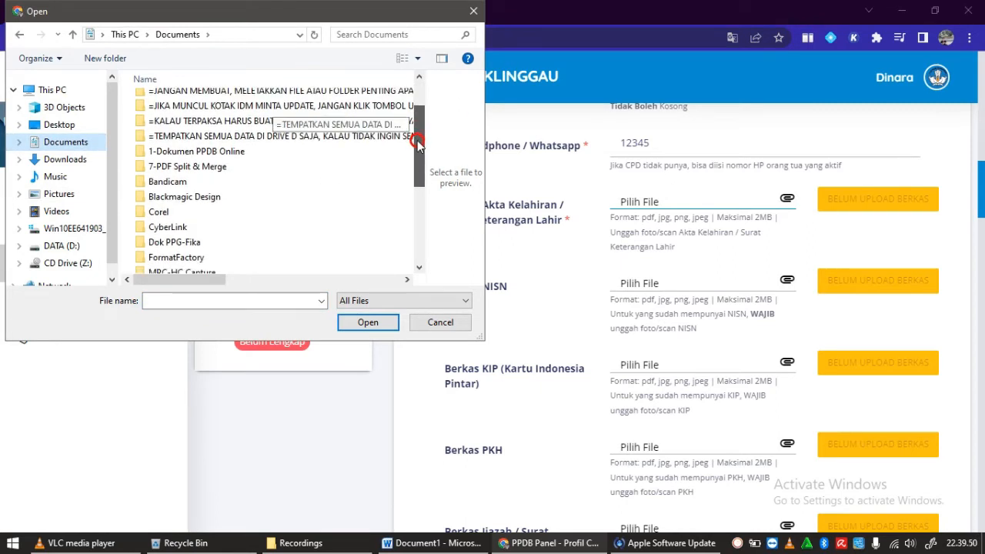
left_click(212, 153)
double_click(212, 151)
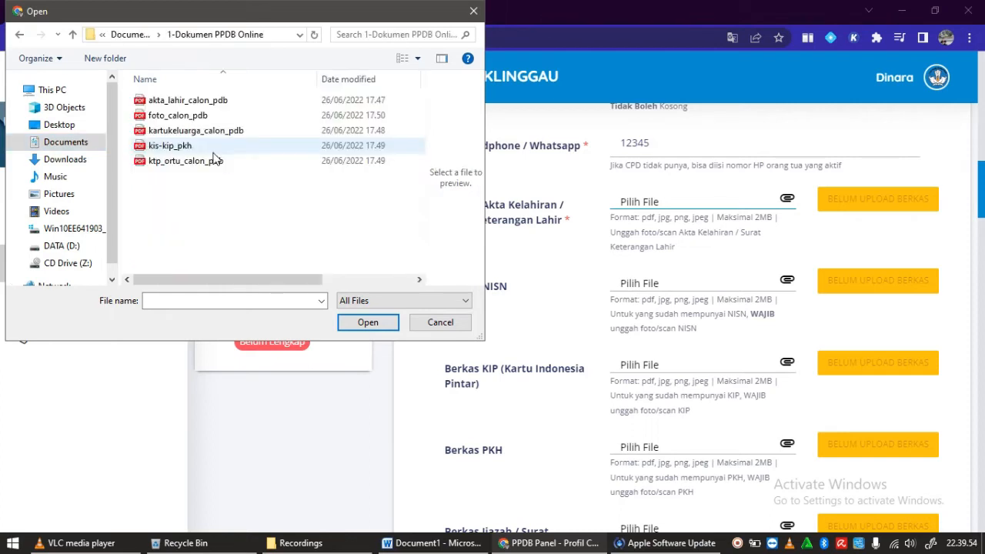
left_click(207, 105)
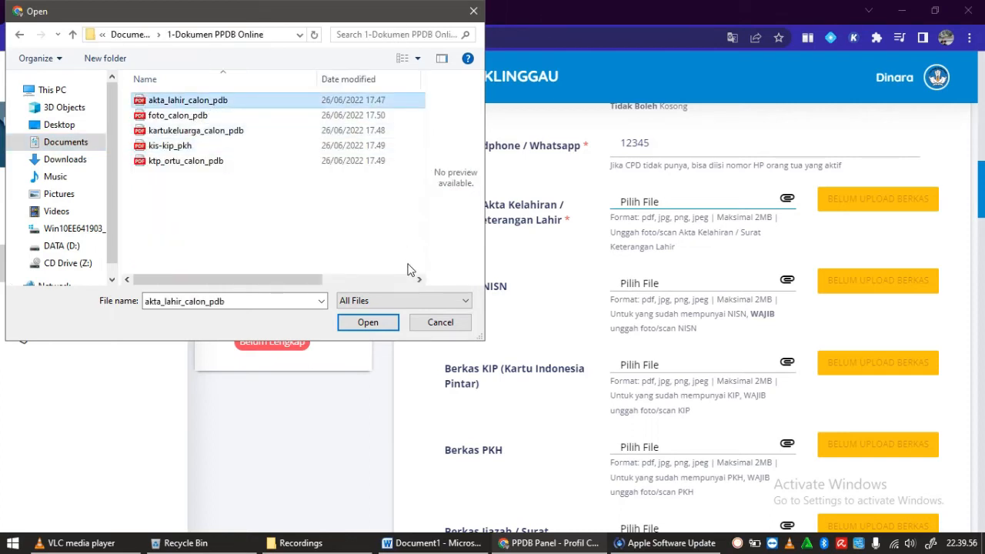
left_click(370, 323)
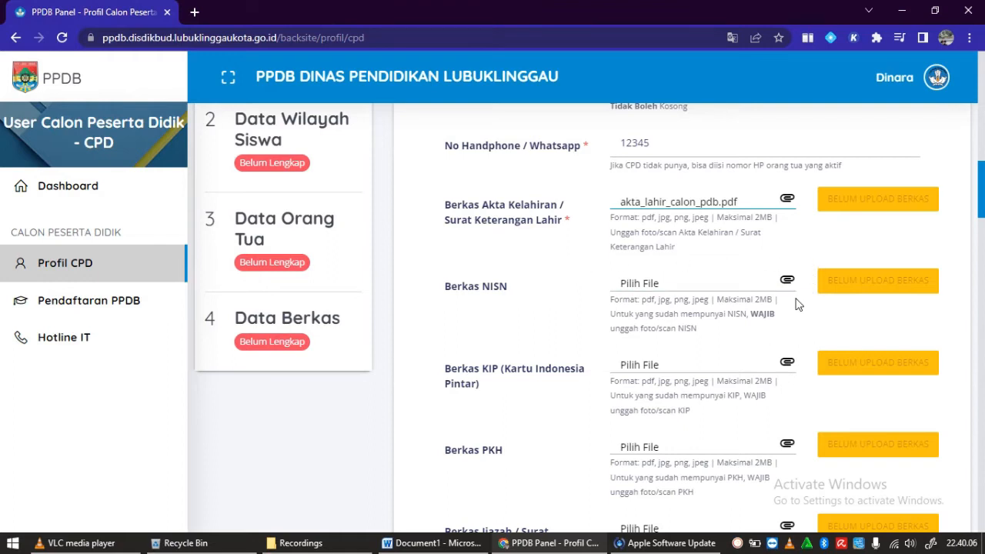
- Attach kis-kip_pkh.pdf as both the Berkas KIP and the Berkas PKH file
scroll(983, 215, "down", 2)
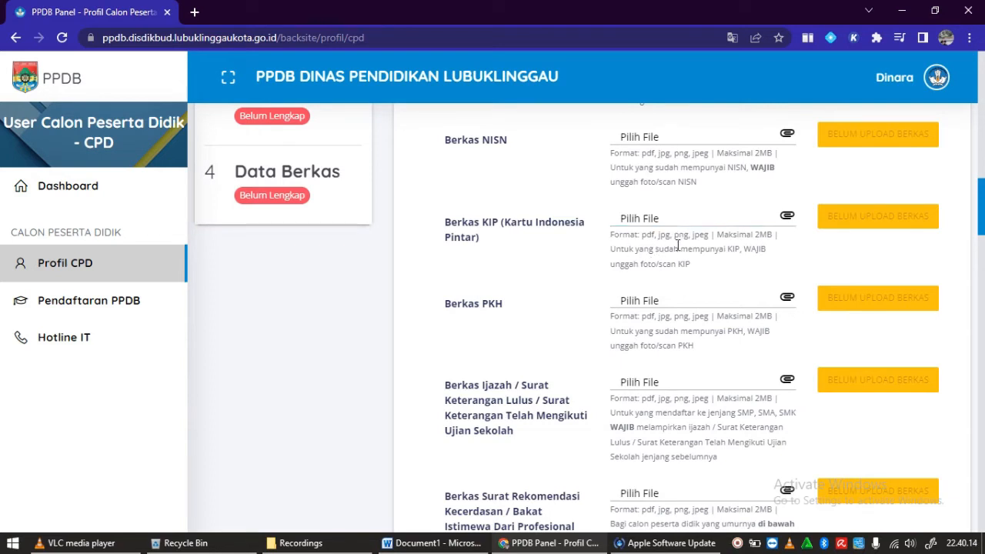
left_click(786, 219)
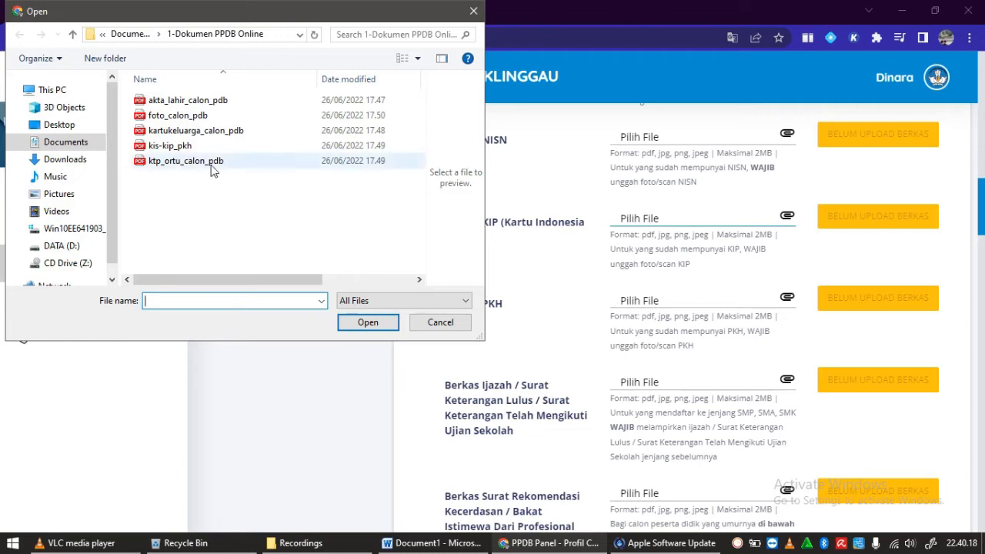
left_click(191, 146)
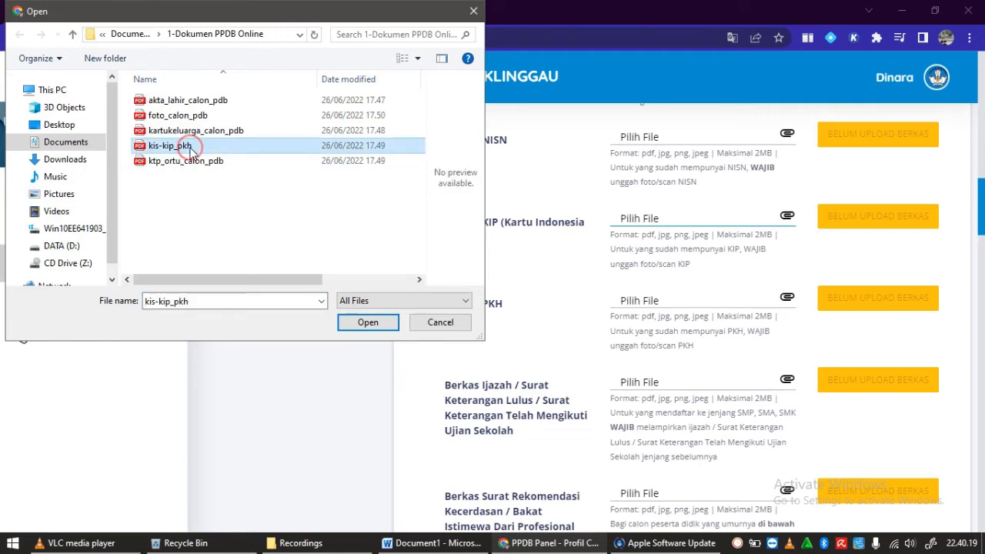
left_click(363, 321)
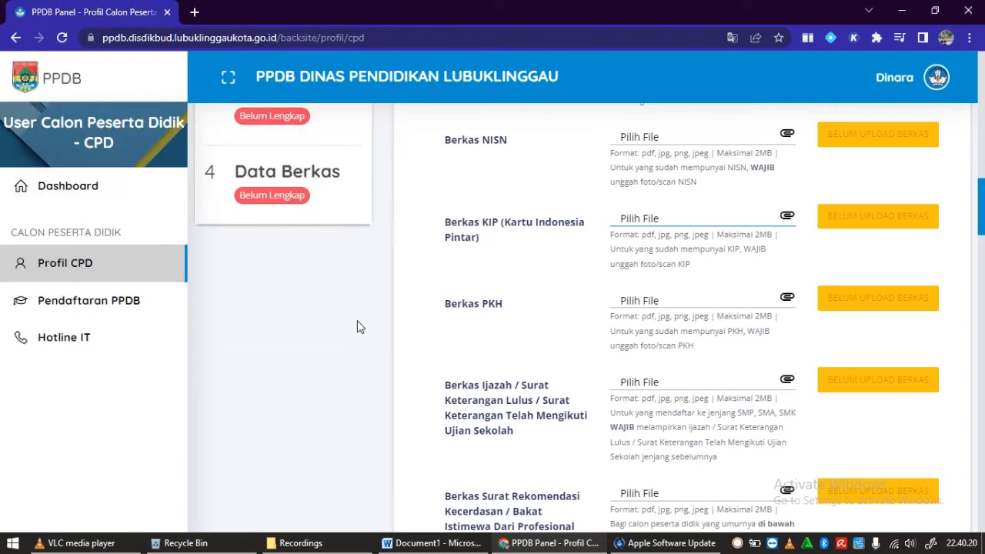
left_click(786, 301)
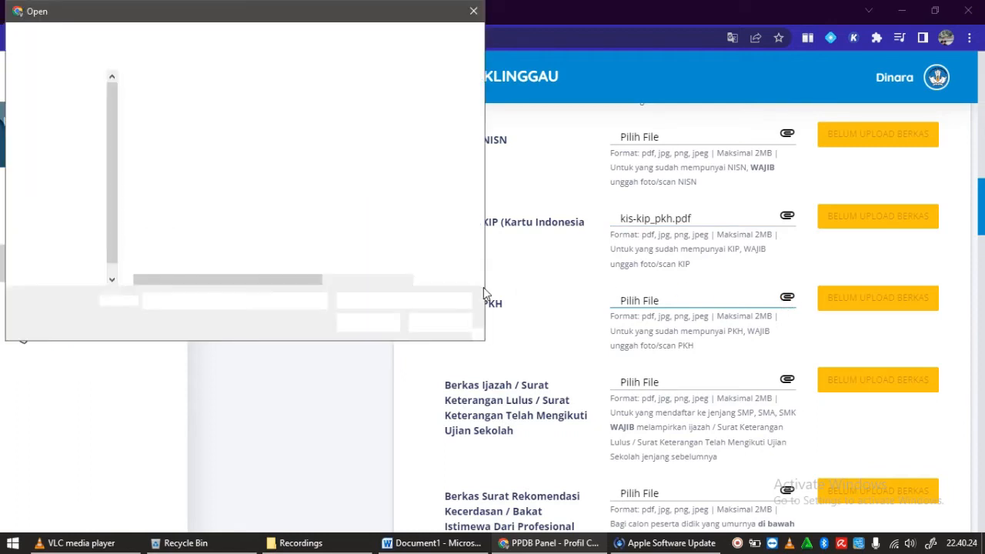
left_click(180, 147)
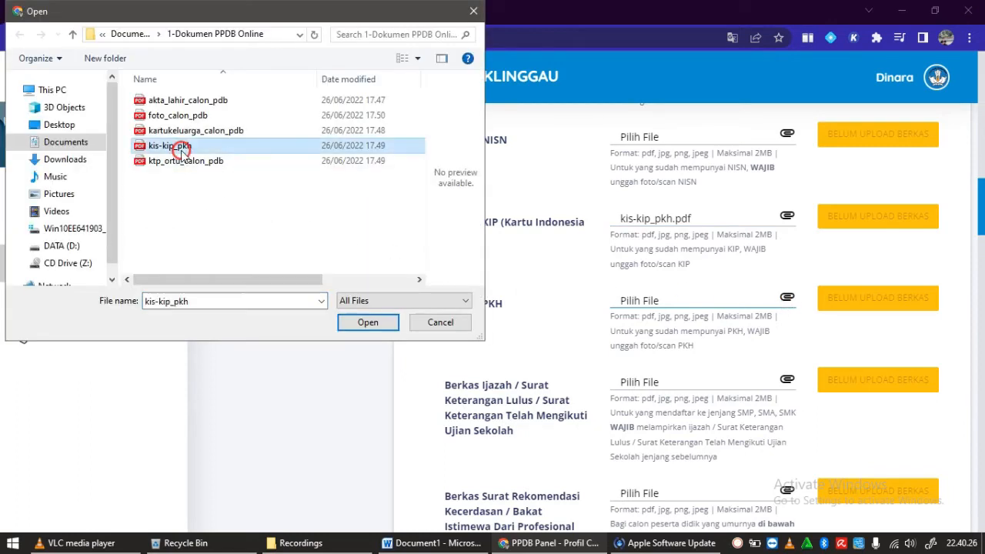
left_click(378, 321)
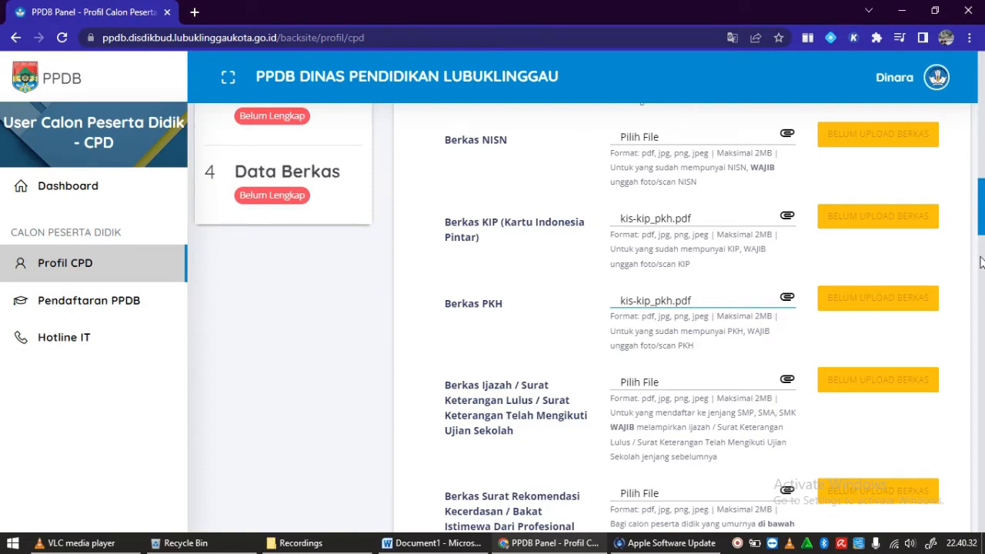
- Check the Provinsi and Kel / Desa selection fields under Alamat KTP / Identitas Lainnya without choosing a value
left_click_drag(981, 227, 981, 262)
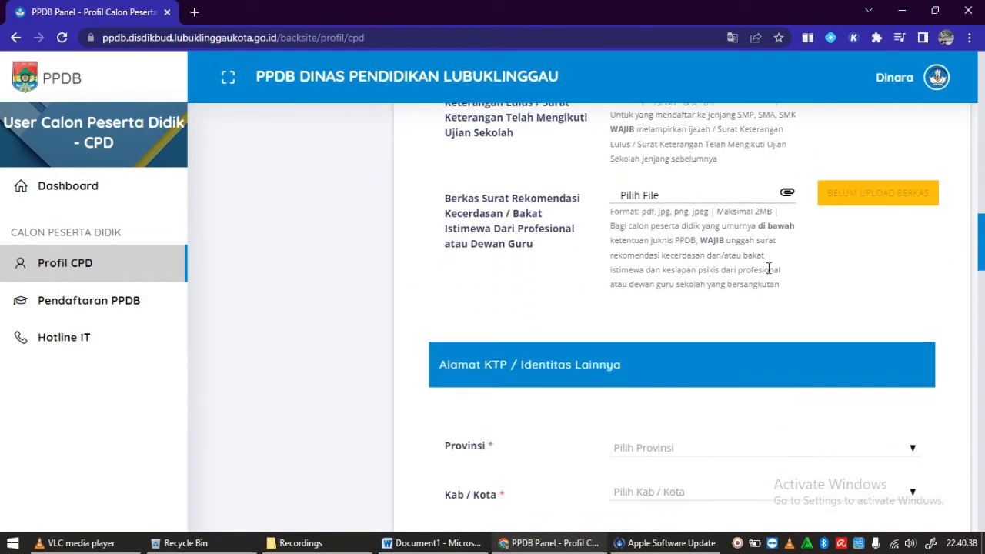
left_click_drag(981, 265, 981, 286)
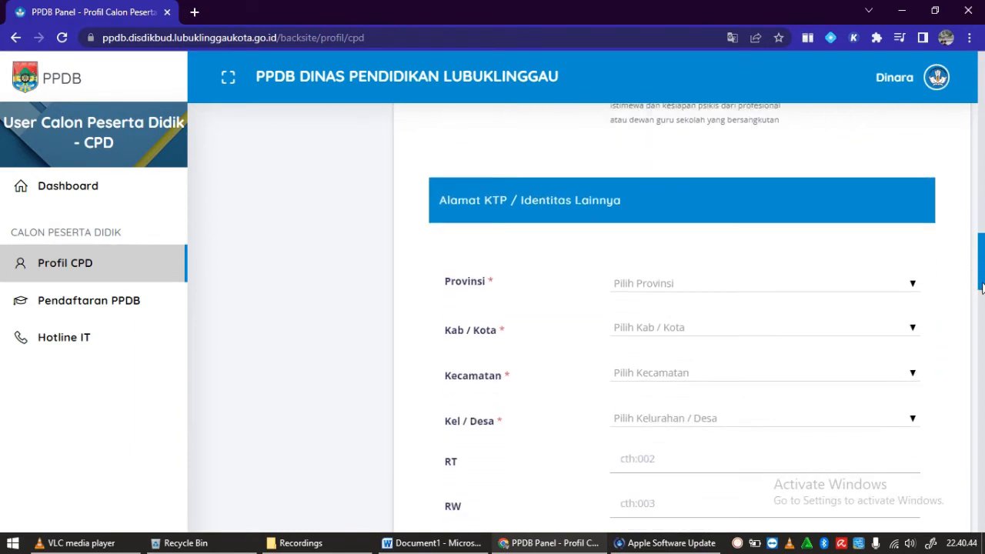
left_click(912, 286)
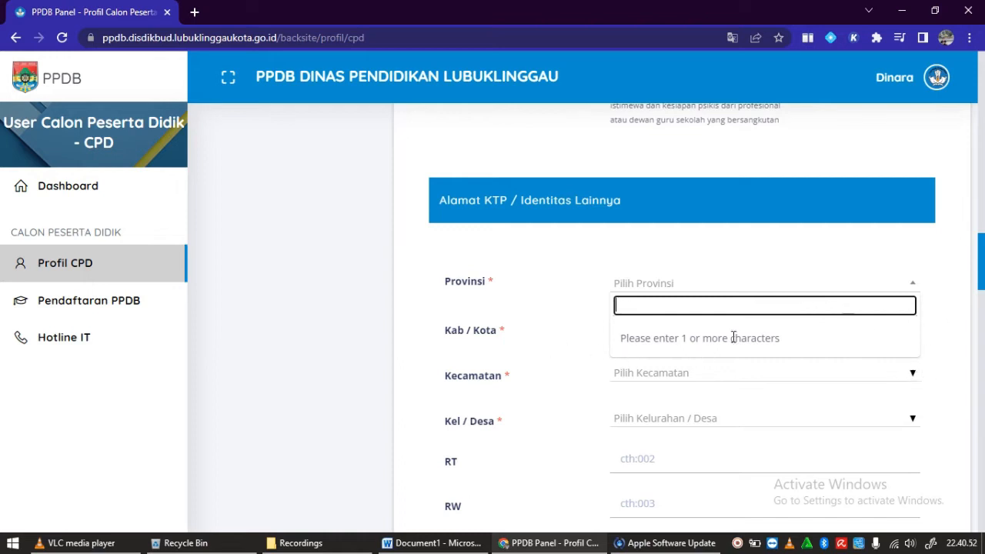
left_click_drag(974, 278, 974, 297)
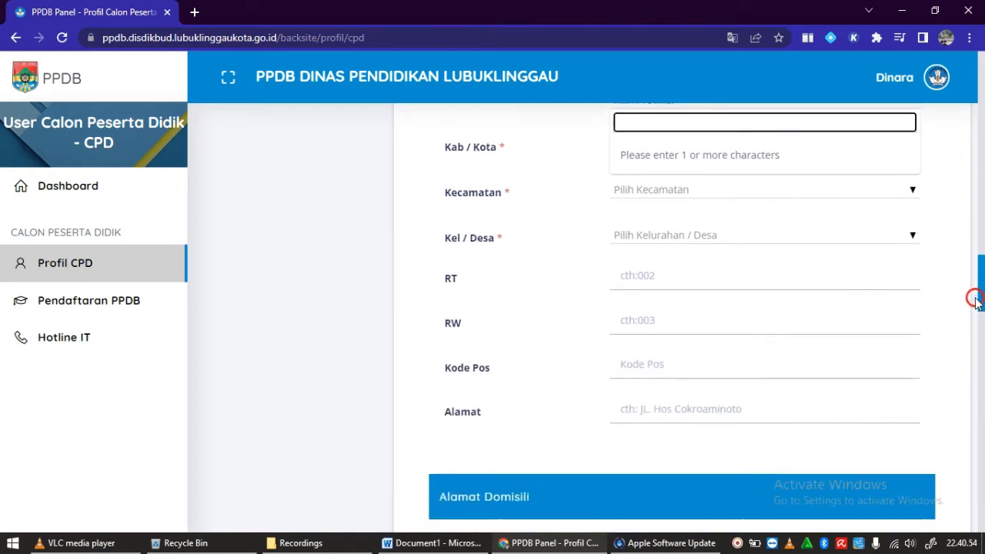
left_click(854, 240)
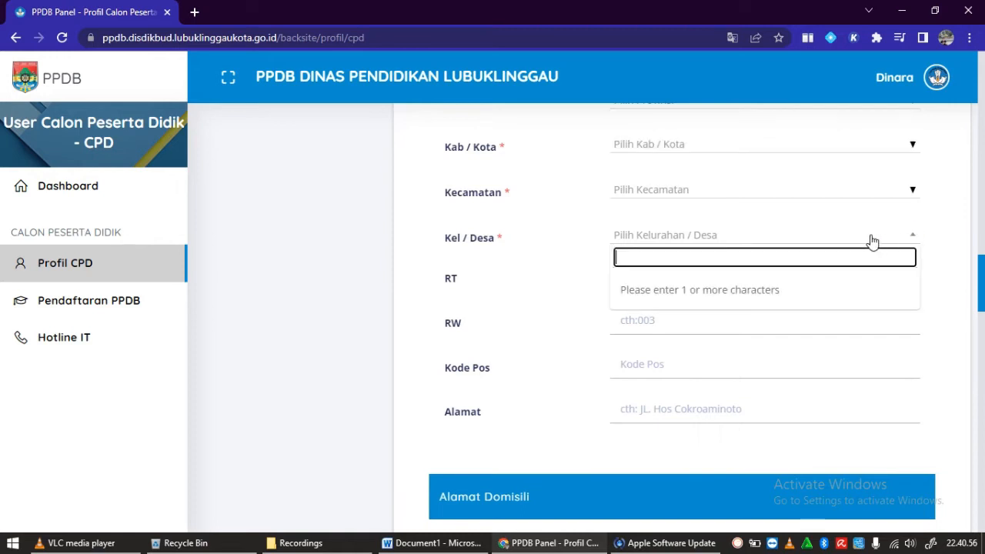
left_click(943, 297)
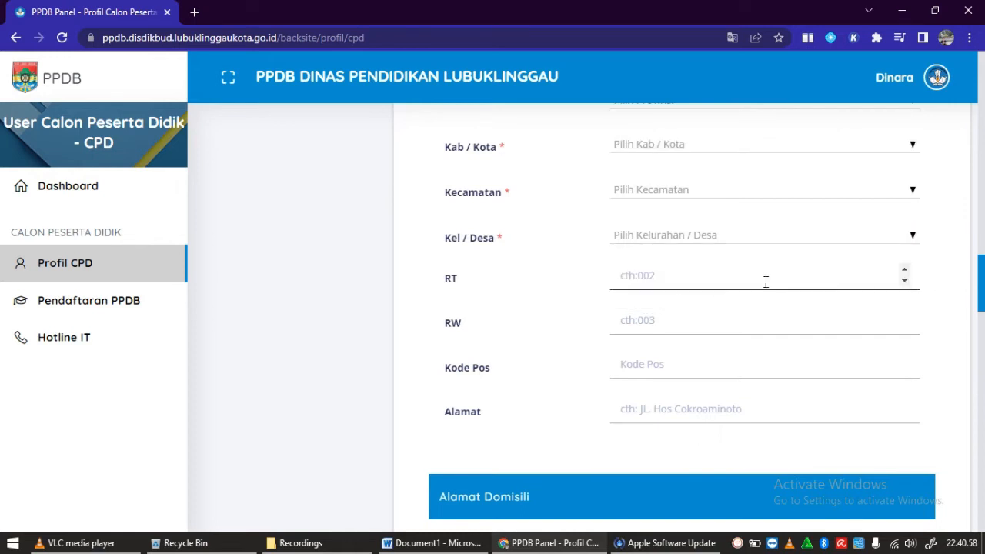
- Enter RT 004 and RW 000 in the KTP address, and fill in the participant's postal code and street address
left_click(707, 279)
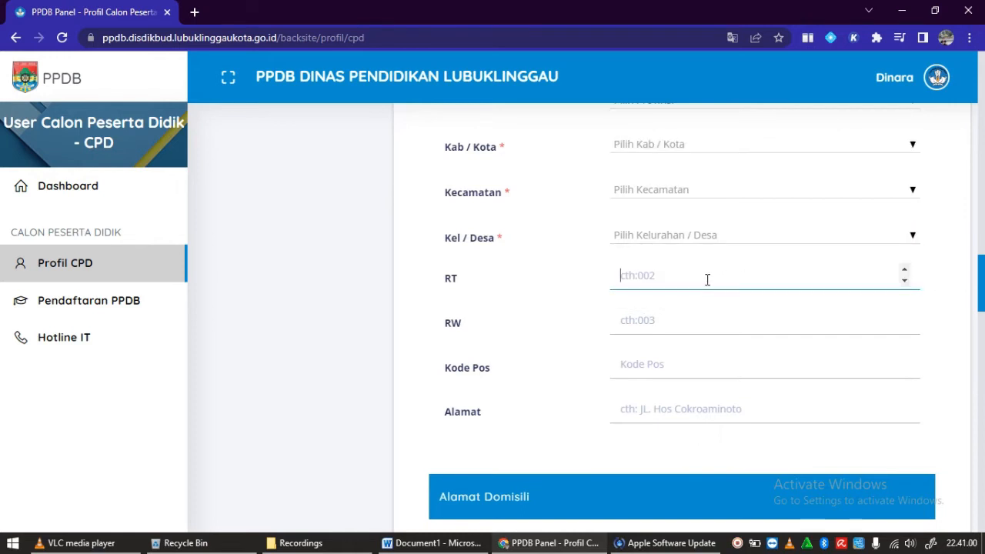
type("004")
left_click(660, 321)
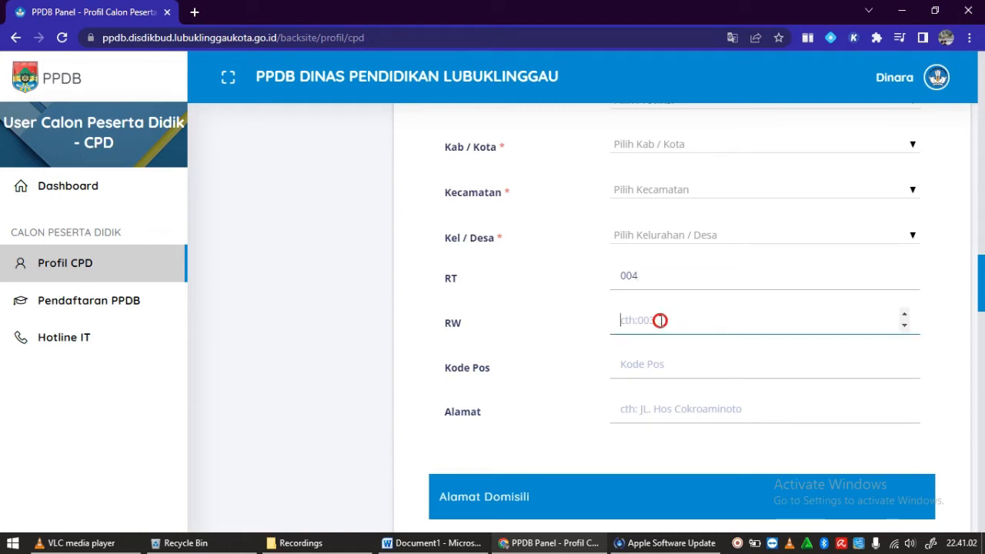
type("000")
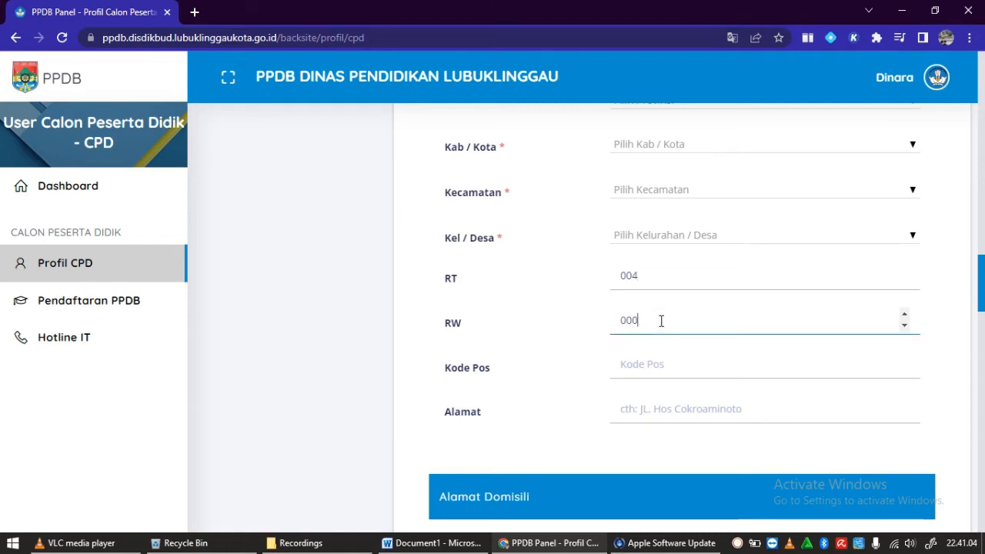
left_click(650, 363)
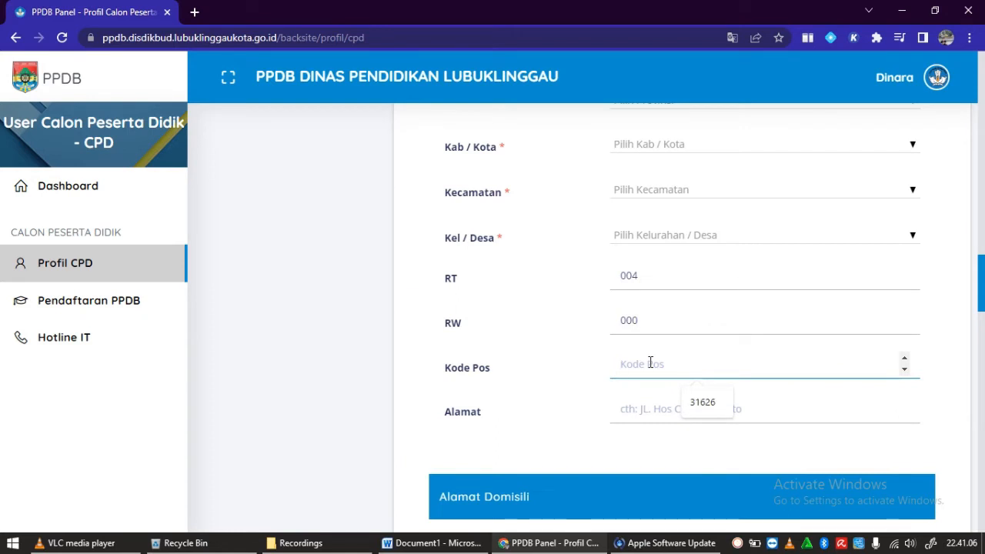
left_click(702, 402)
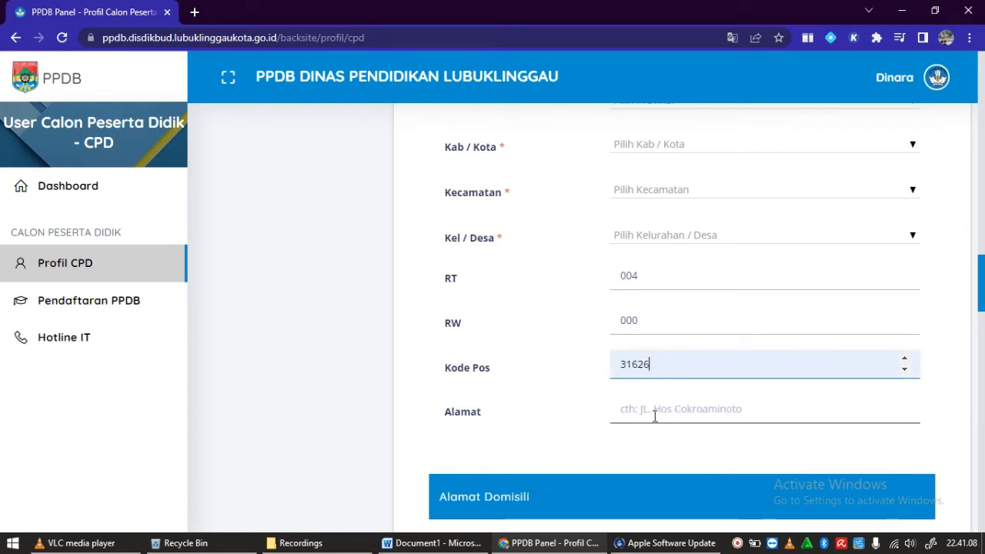
left_click(652, 414)
type("Jl")
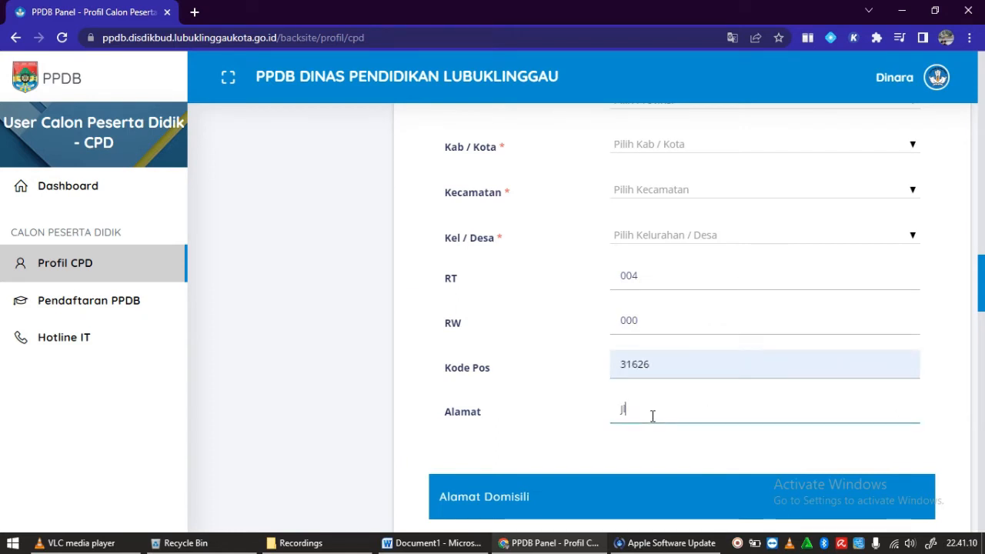
type(". Jend. Soeha")
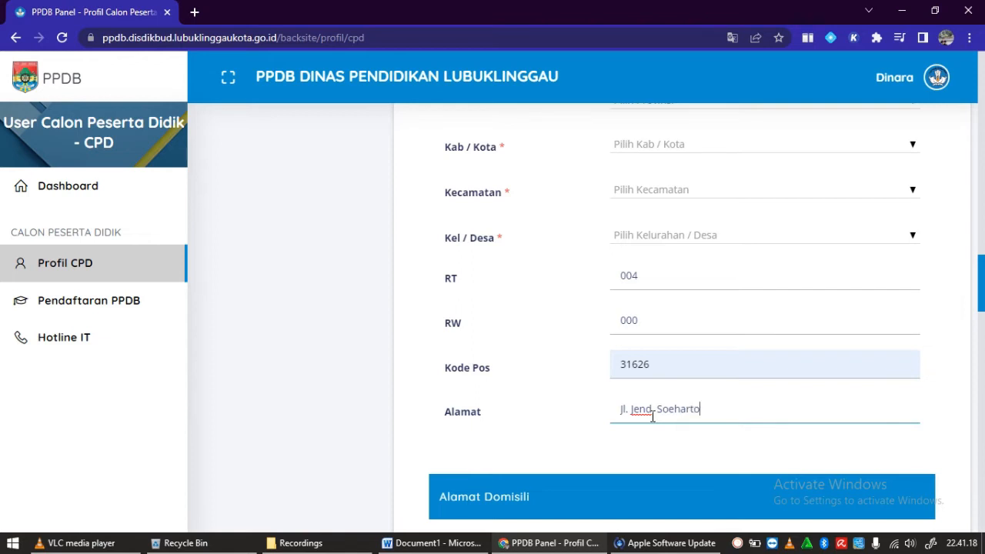
type("rto")
- Mark the participant's Alamat Domisili as matching the KTP address and check the Provinsi and Kel / Desa selection fields without choosing a value
left_click_drag(978, 277, 980, 298)
mouse_move(980, 300)
left_mouse_down()
mouse_move(976, 248)
mouse_move(977, 320)
left_mouse_up()
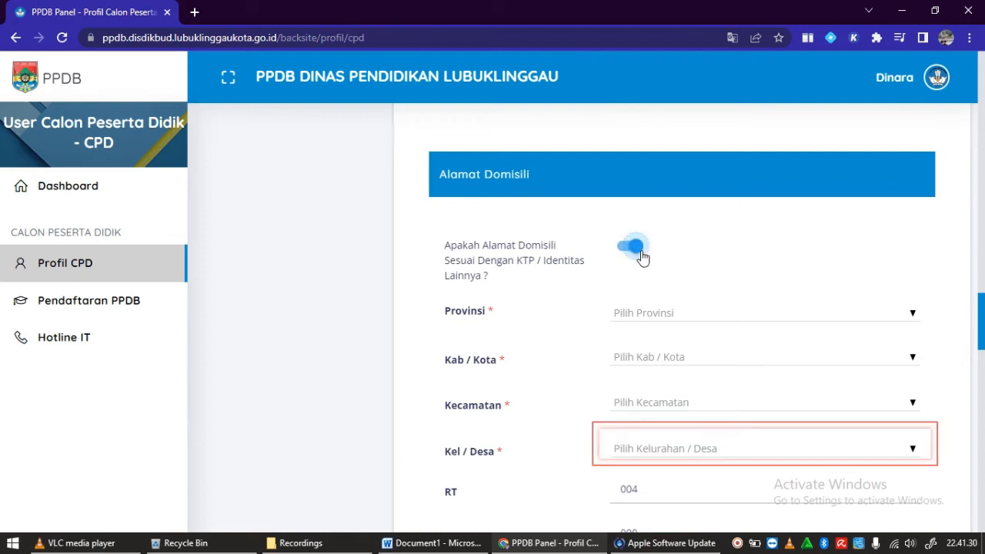
left_click(917, 315)
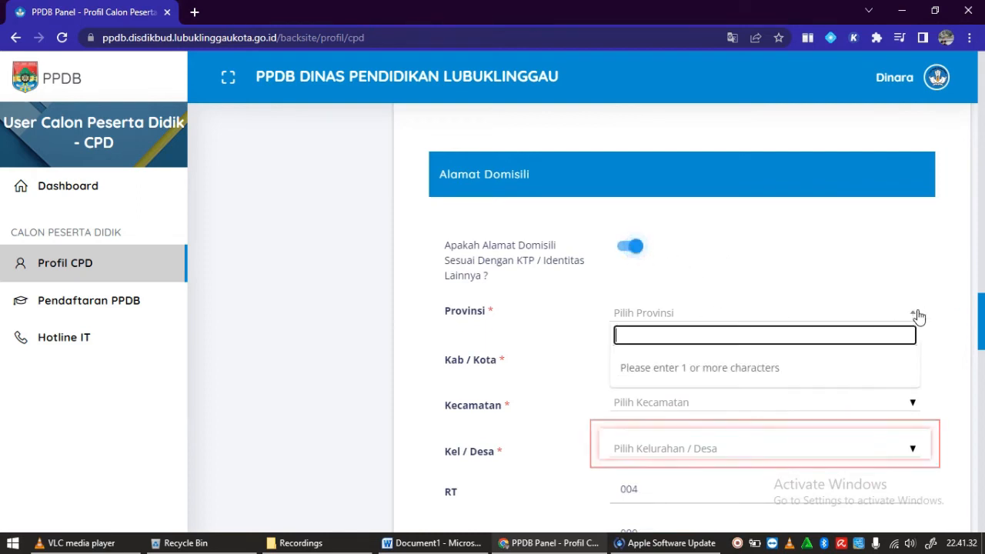
left_click_drag(979, 323, 977, 346)
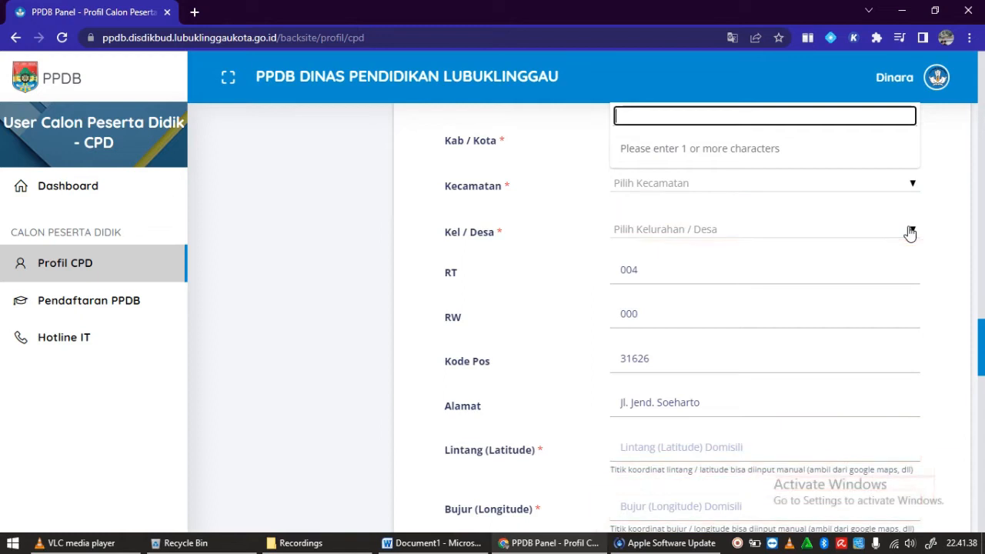
left_click(850, 230)
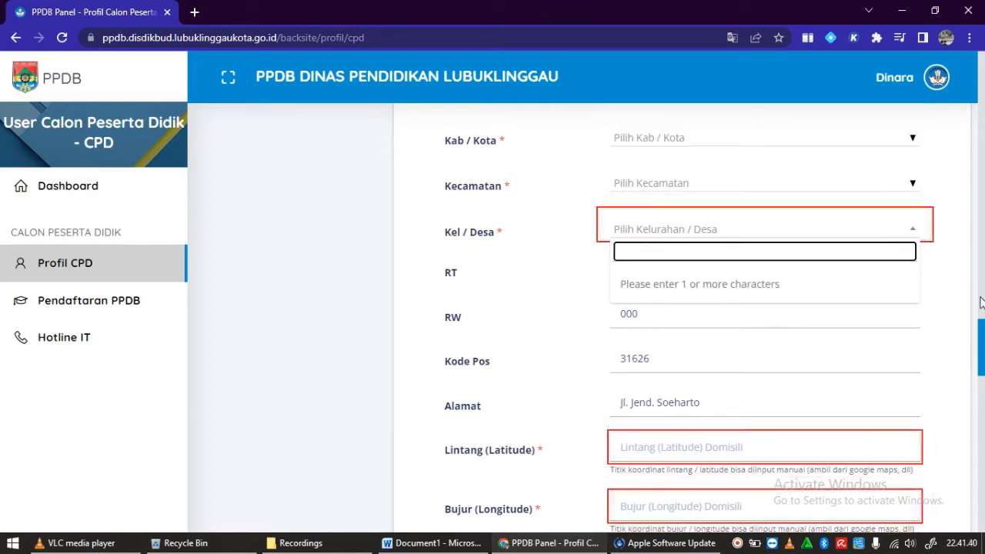
- Fill in the domicile latitude and longitude from the current location and review the Asal Sekolah fields
left_click_drag(979, 333, 979, 351)
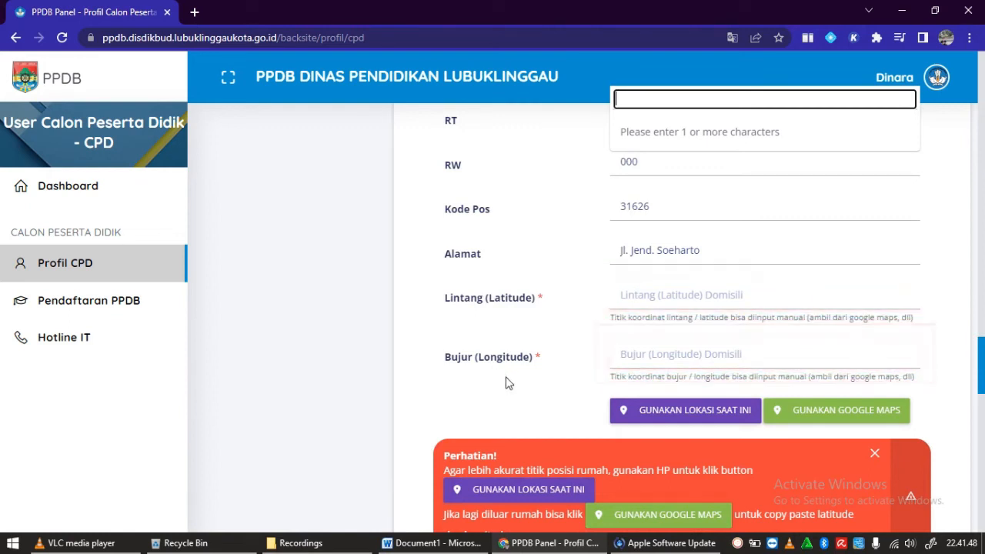
left_click(687, 418)
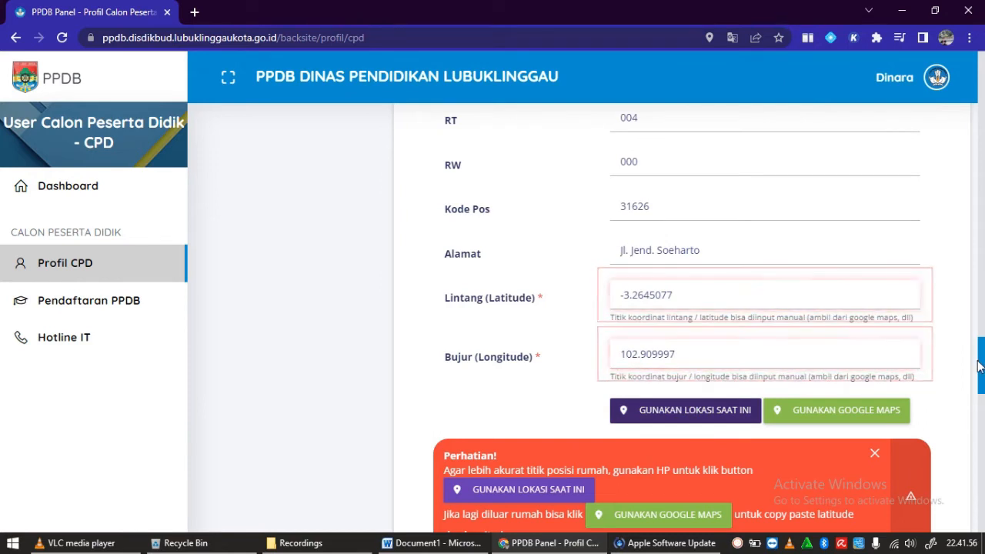
mouse_move(979, 360)
left_mouse_down()
mouse_move(979, 394)
mouse_move(980, 379)
left_mouse_up()
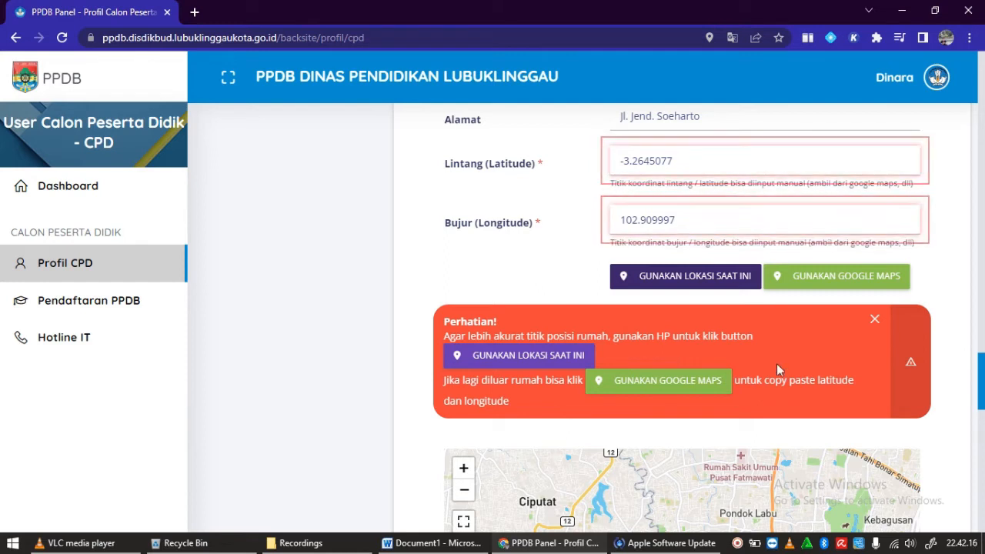
left_click_drag(981, 375, 980, 470)
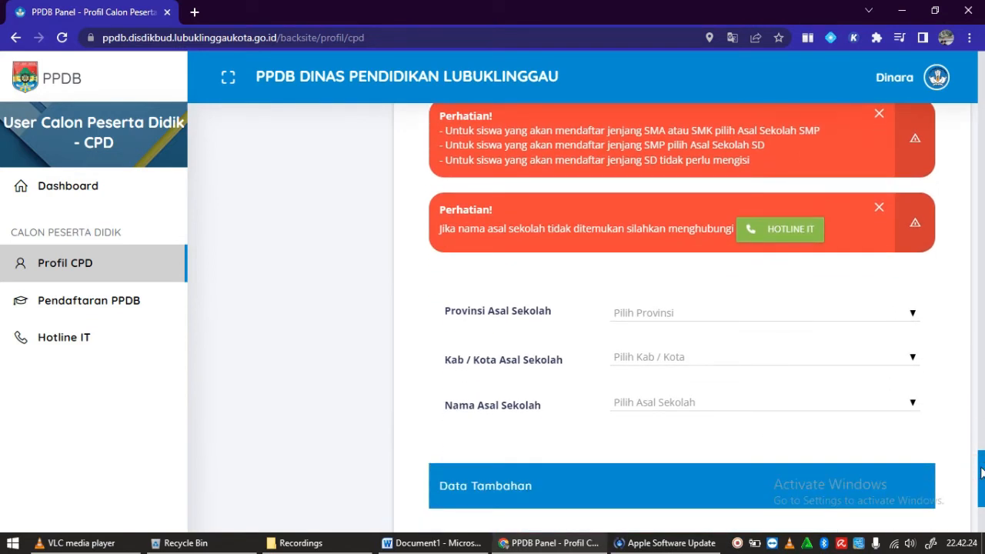
- In Identitas Ayah / Wali, enter the father's NIK and full name, and set Tempat Lahir to Jakarta
left_click_drag(980, 471, 981, 80)
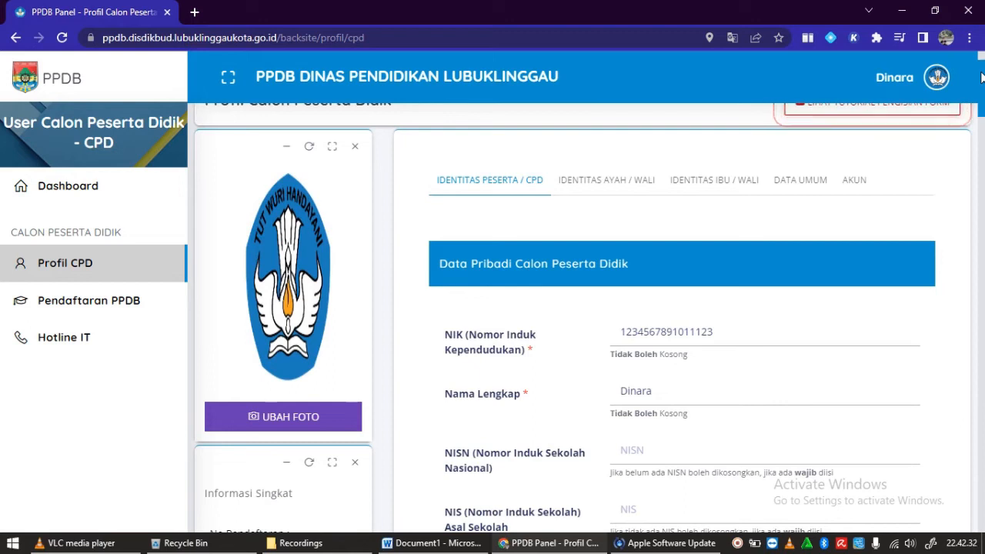
left_click(616, 181)
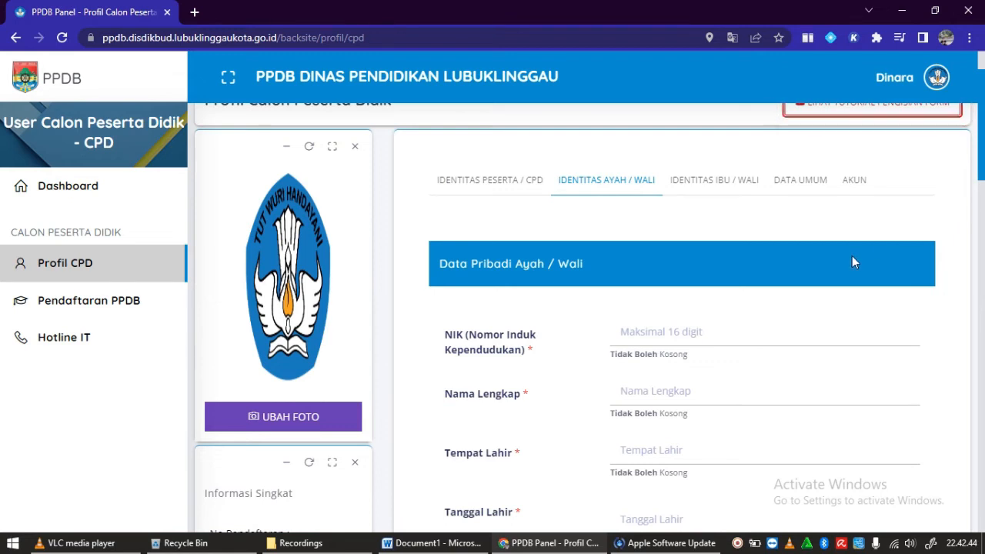
left_click(689, 329)
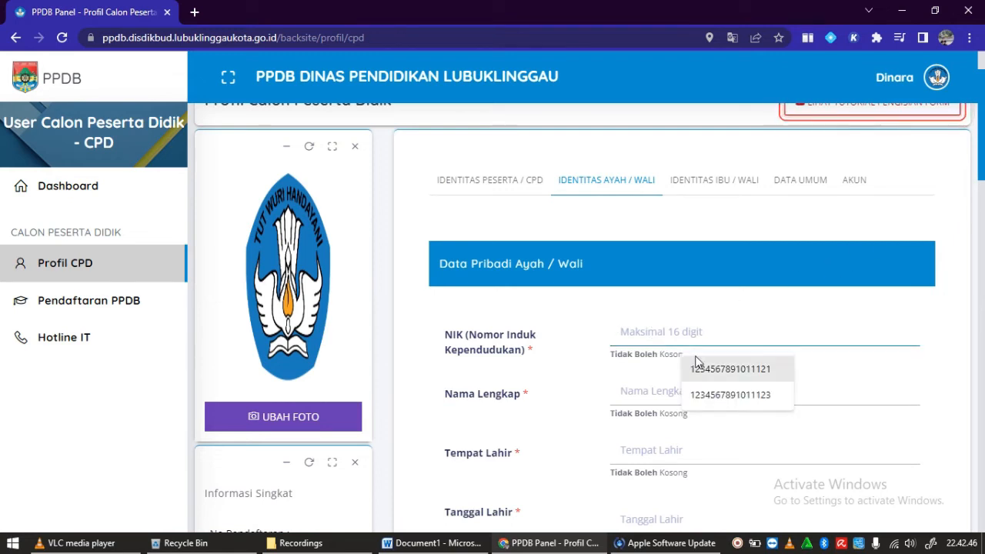
left_click(744, 370)
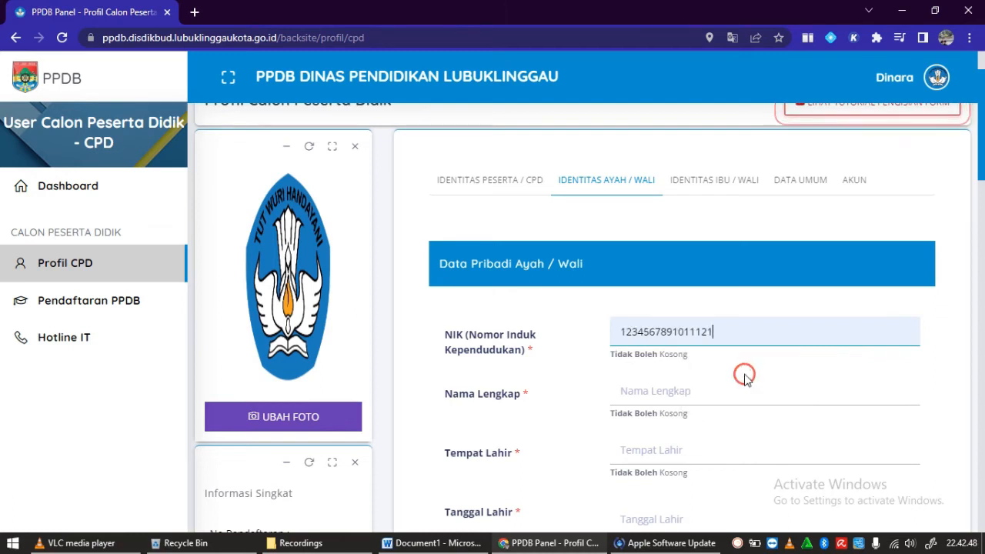
left_click(668, 398)
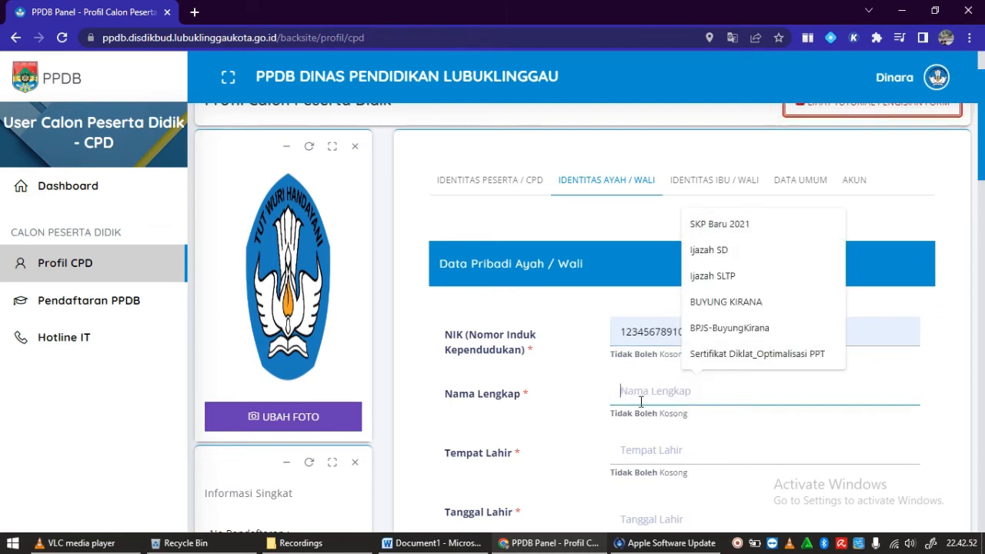
type("Romeo")
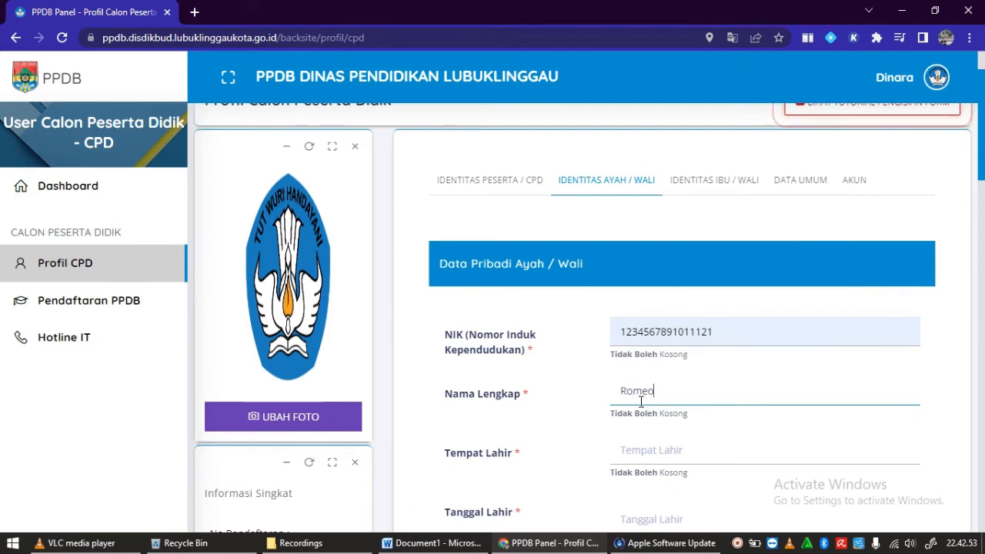
left_click(654, 455)
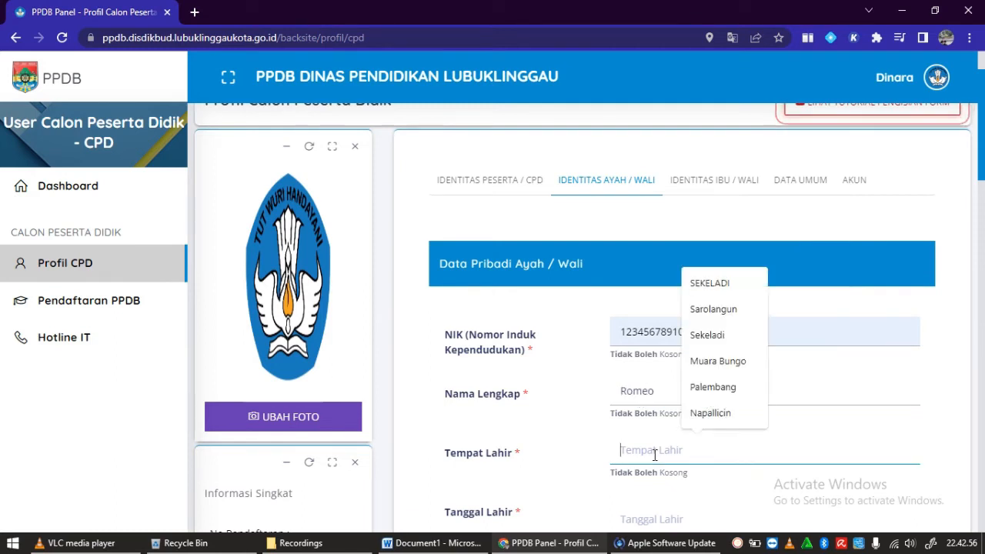
type("Jakarta")
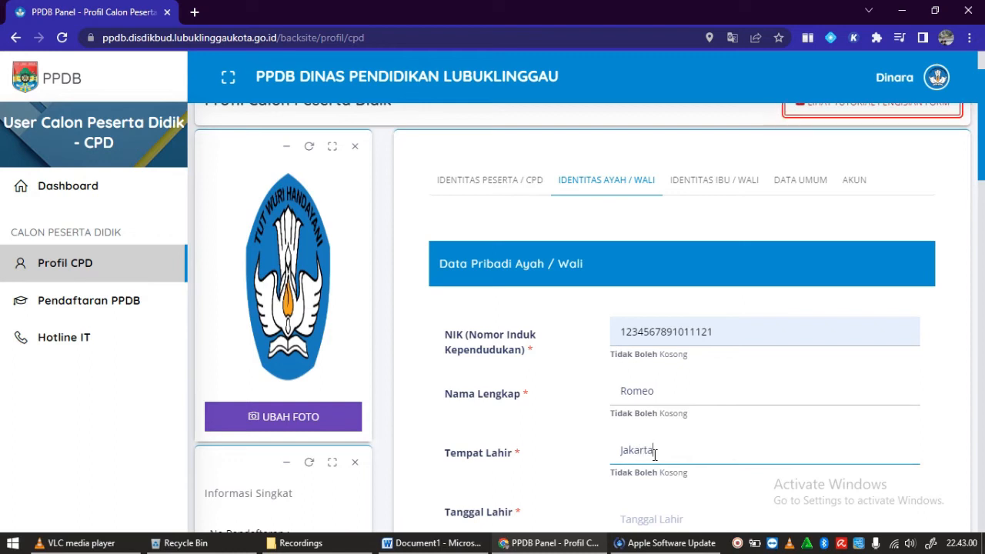
- Set the father's date of birth and choose Islam as his Agama
left_click(981, 183)
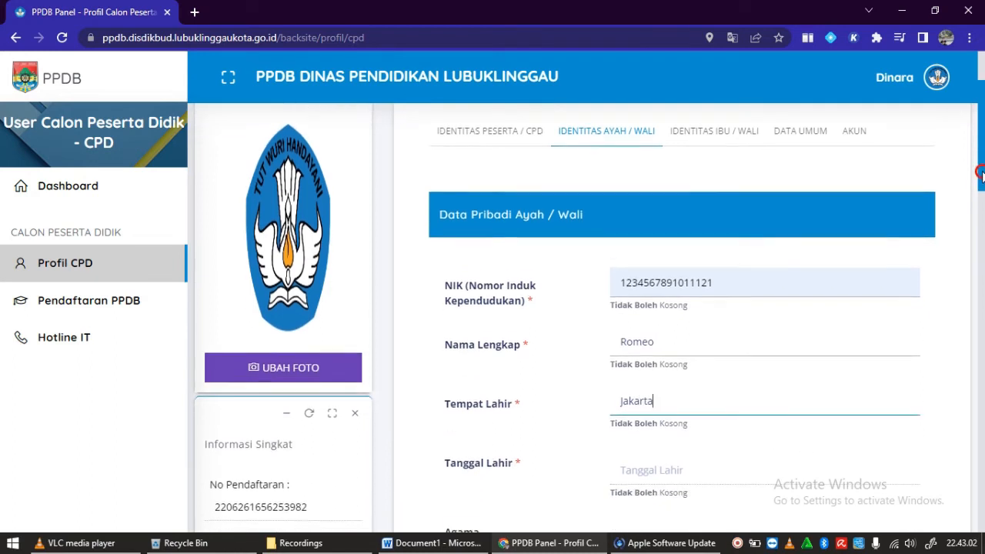
left_click_drag(981, 183, 980, 221)
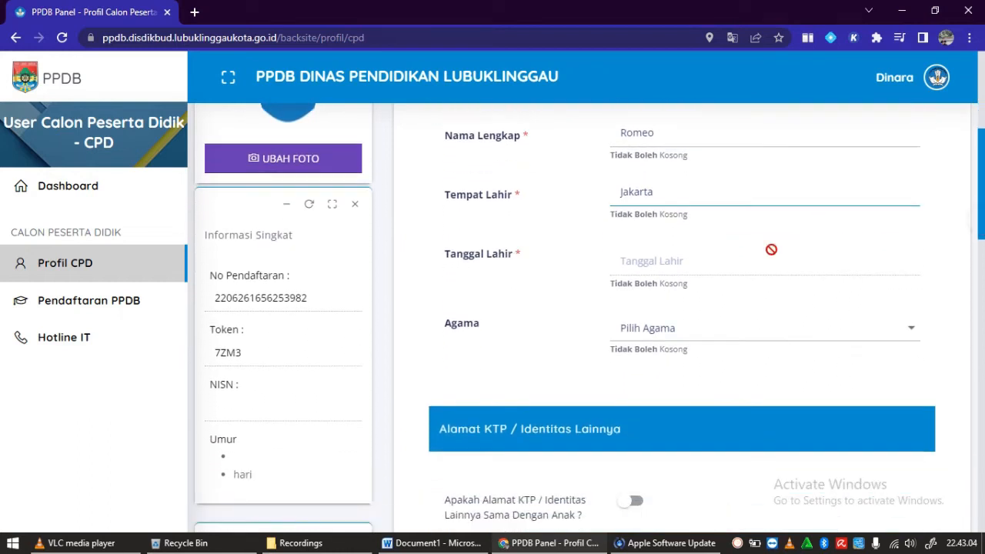
left_click(672, 263)
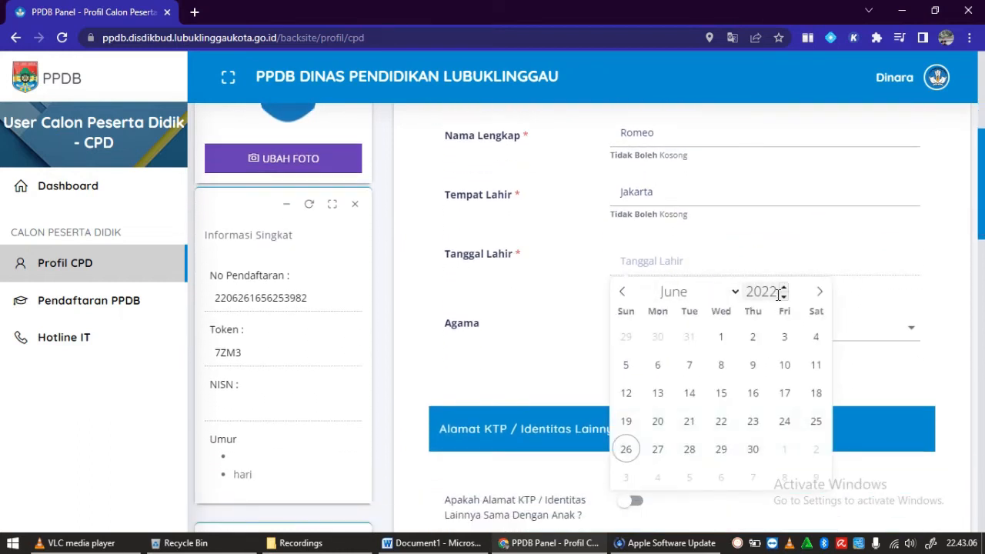
left_click_drag(784, 299, 784, 299)
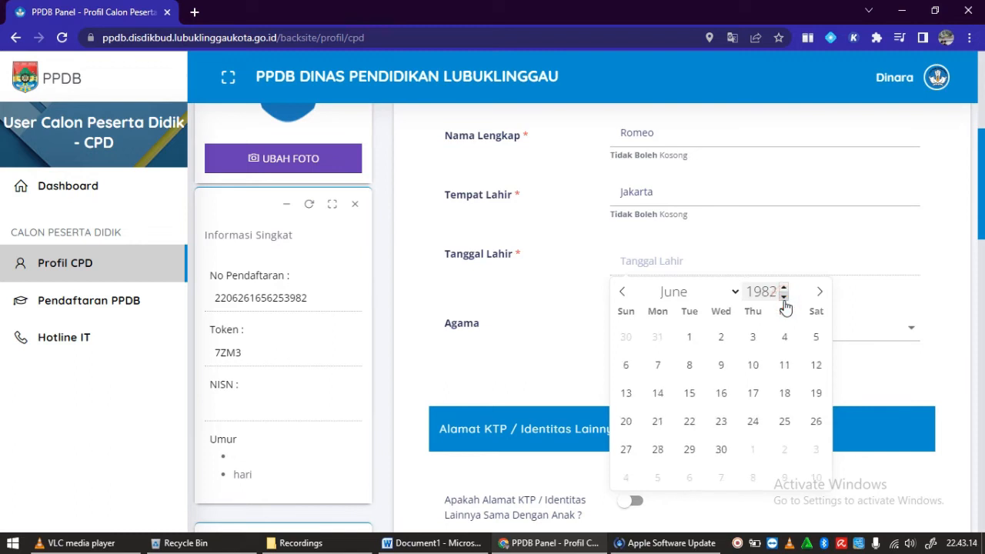
left_click(783, 297)
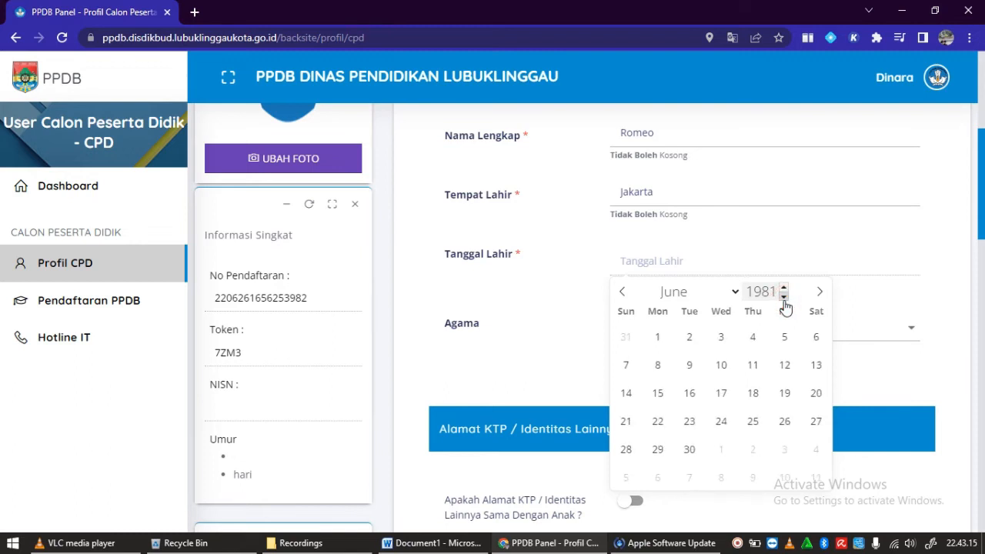
left_click(620, 293)
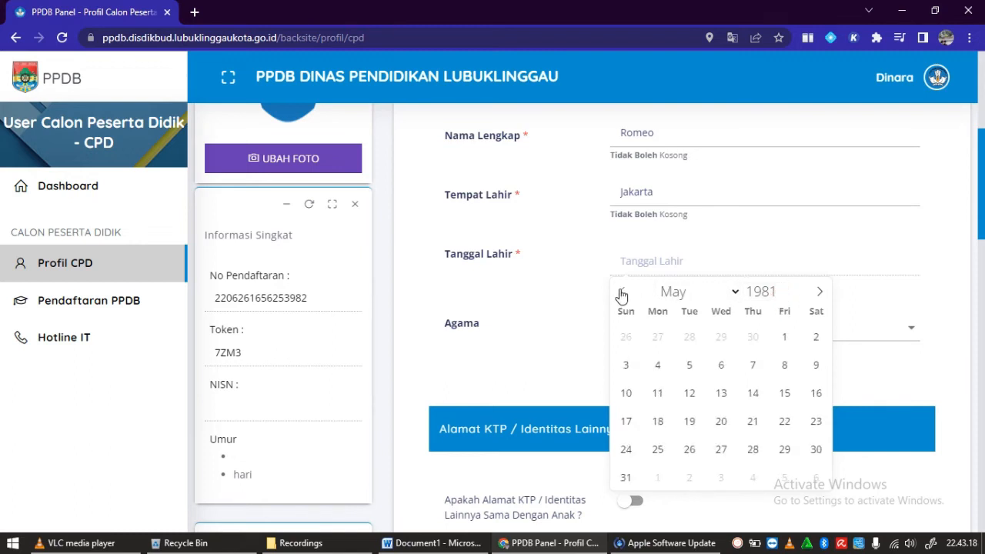
left_click(733, 294)
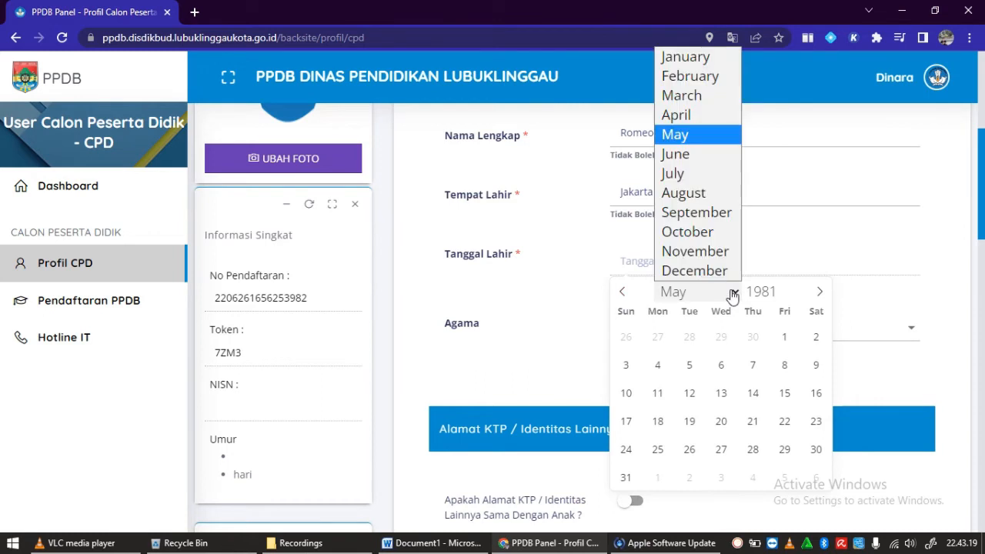
left_click(685, 193)
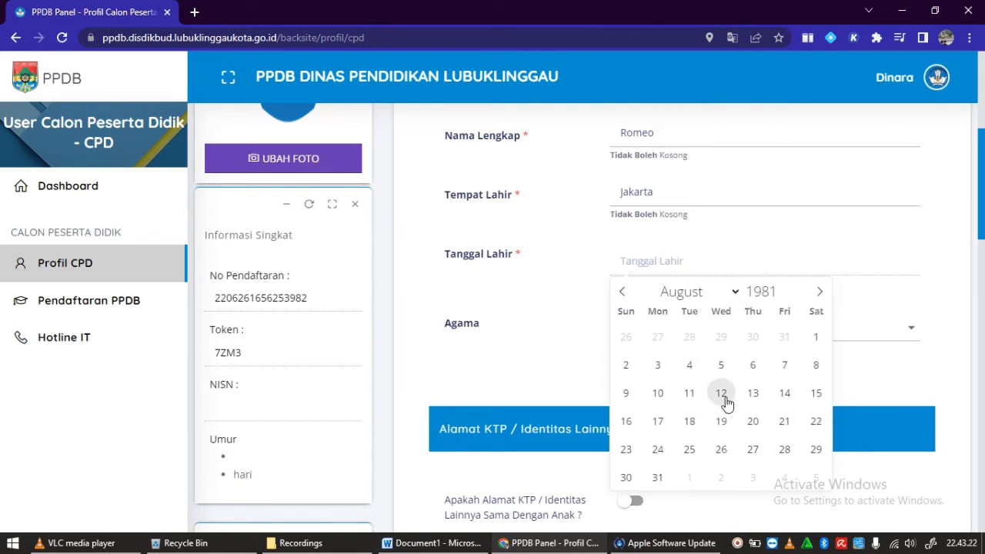
left_click(627, 393)
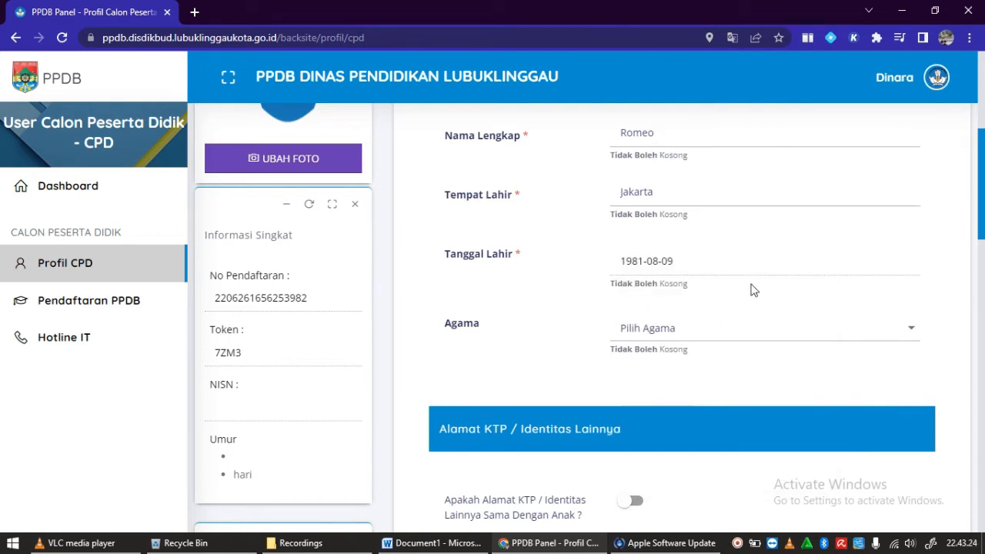
left_click(910, 330)
left_click(801, 364)
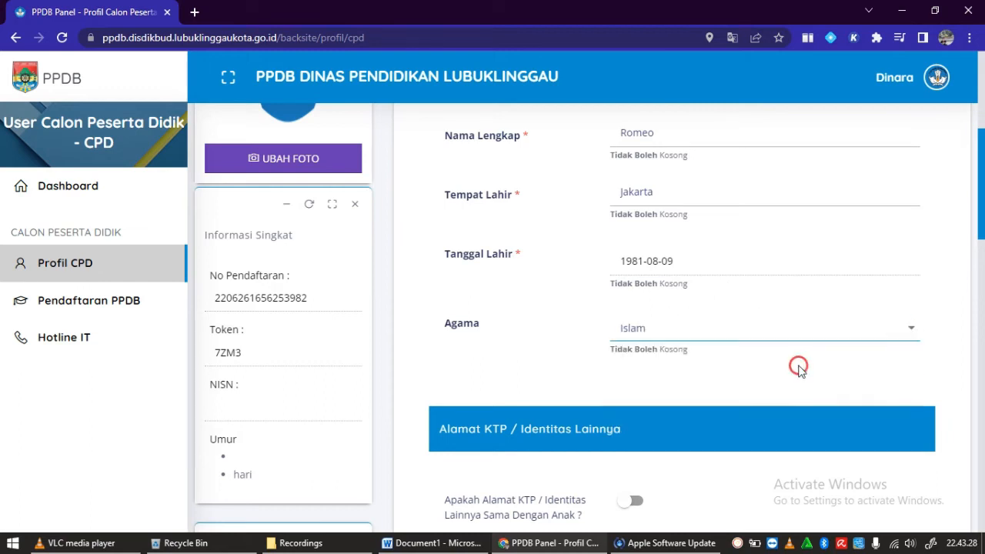
- Mark the father's KTP address as the same as the child's and attach ktp_ortu_calon_pdb.pdf as the Berkas KTP file
left_click_drag(979, 212, 980, 281)
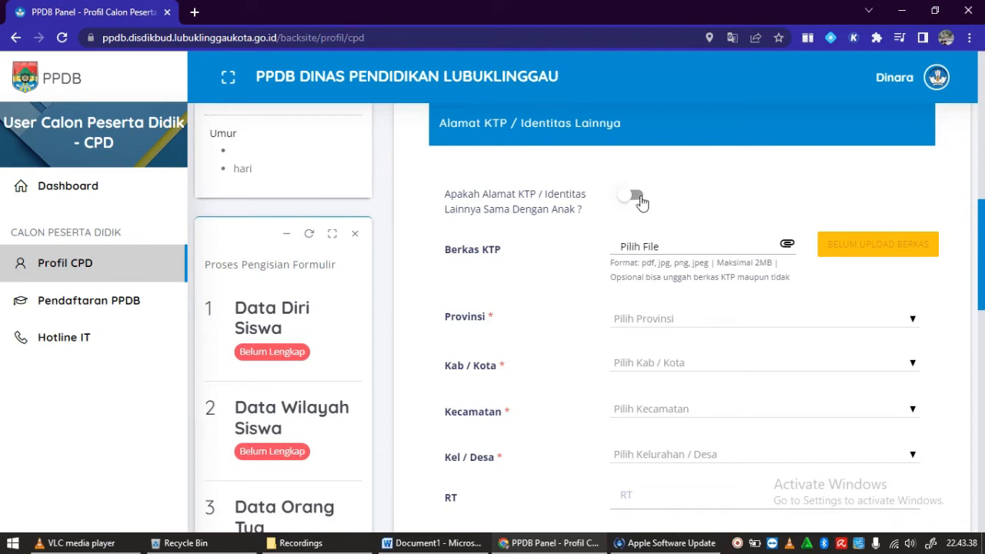
left_click(641, 198)
left_click(790, 251)
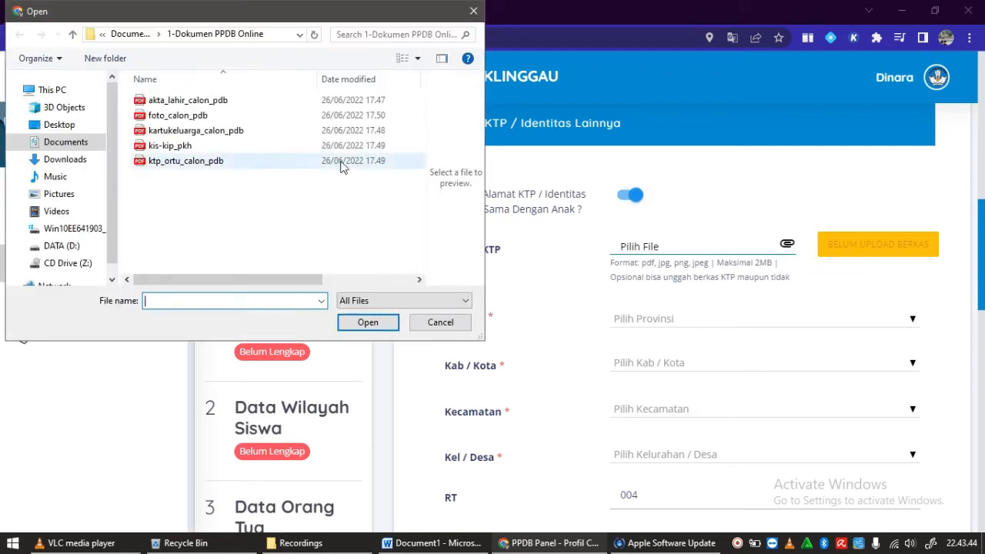
left_click(240, 164)
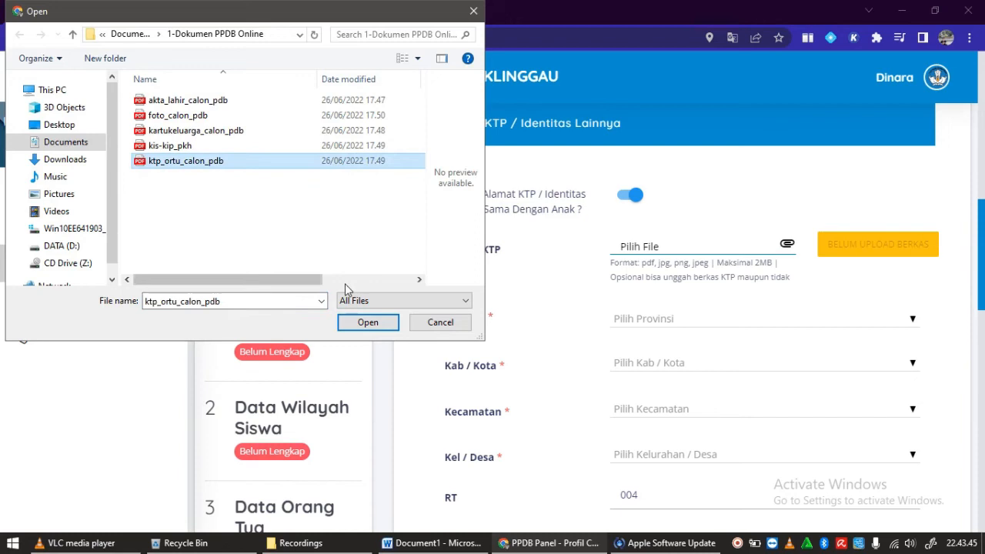
left_click(362, 321)
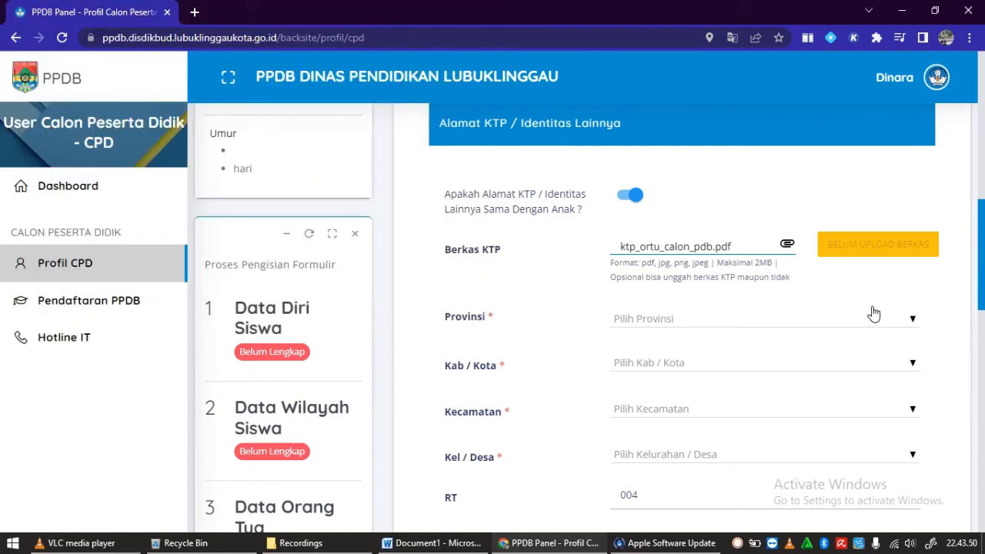
- Check the Provinsi field of the father's KTP address and mark his Alamat Domisili as the same as the child's
left_click(912, 322)
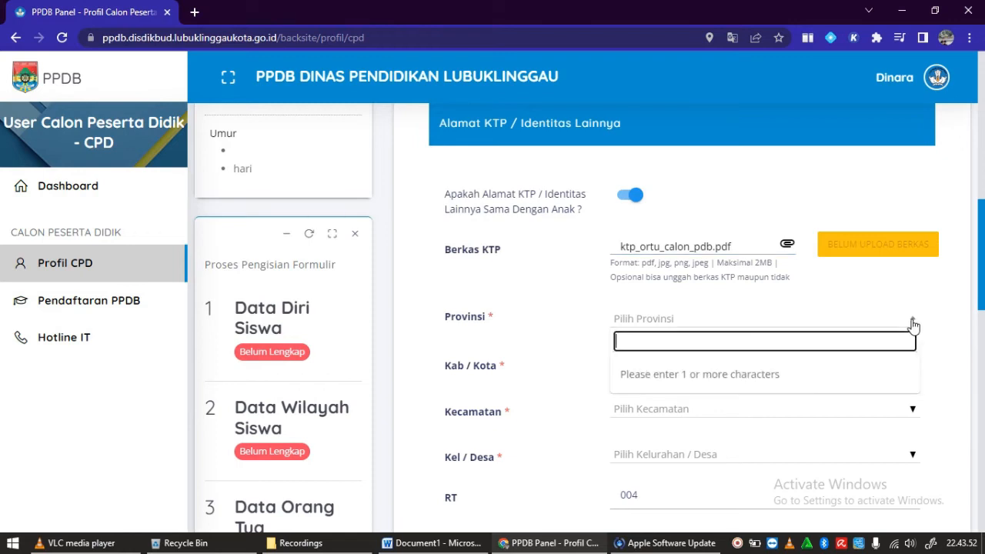
left_click_drag(981, 292, 980, 431)
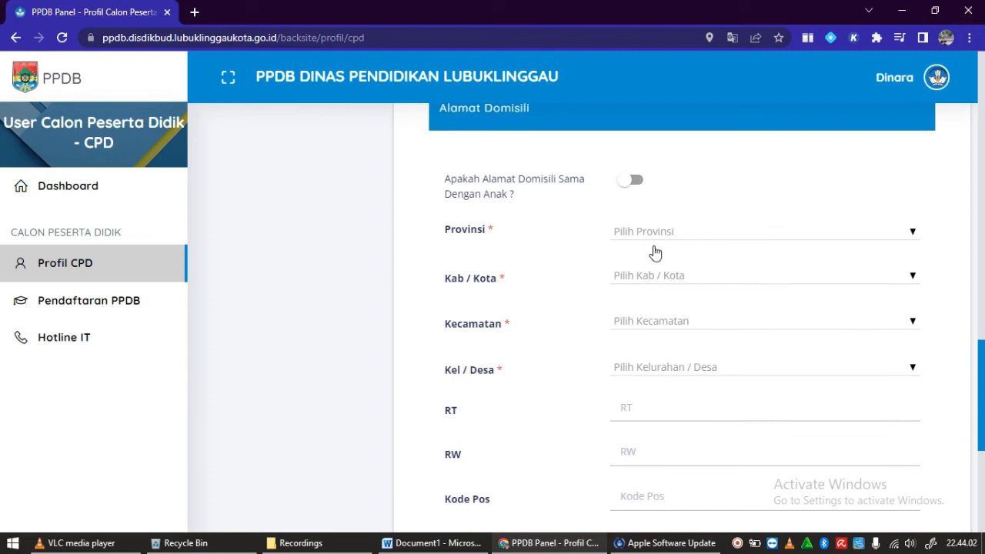
scroll(638, 189, "up", 8)
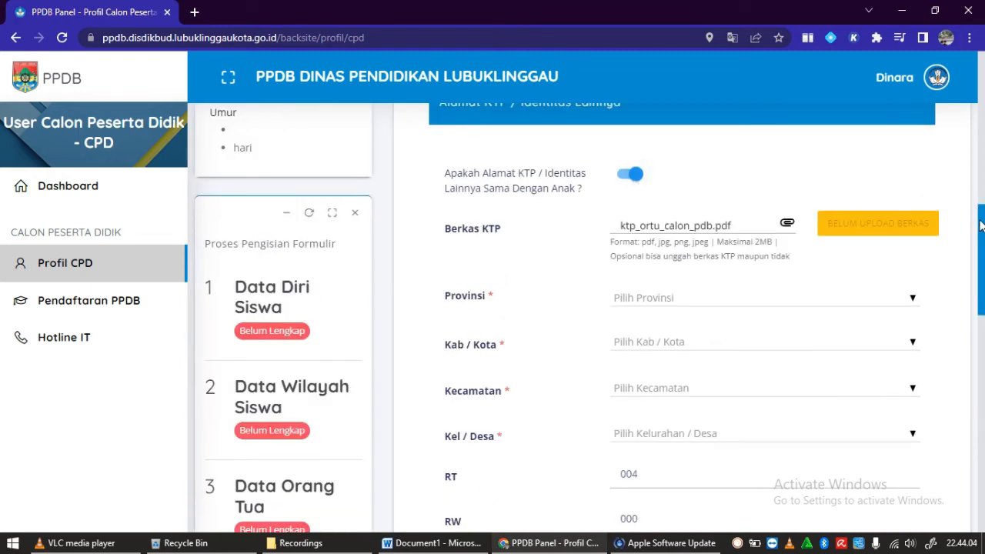
left_click_drag(981, 224, 978, 346)
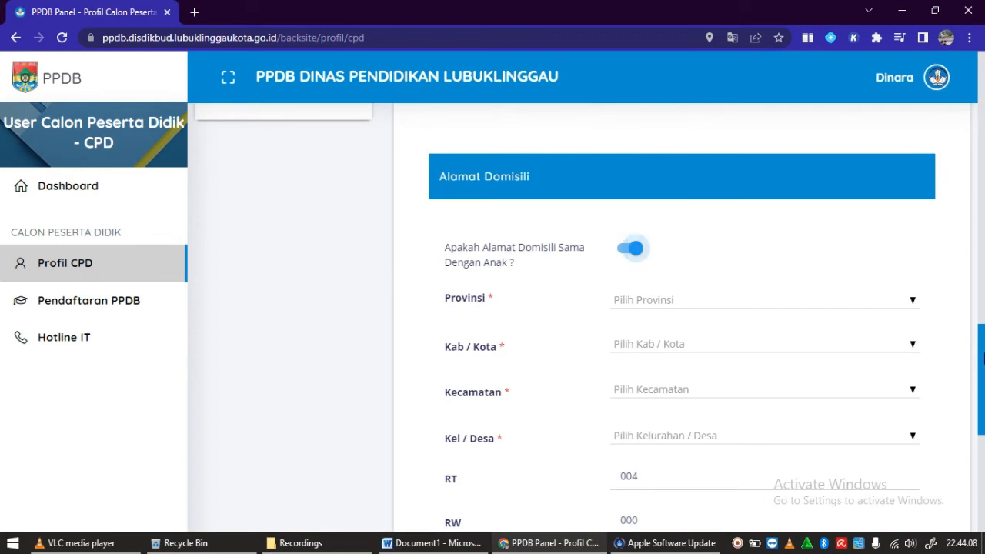
left_click_drag(981, 375, 980, 108)
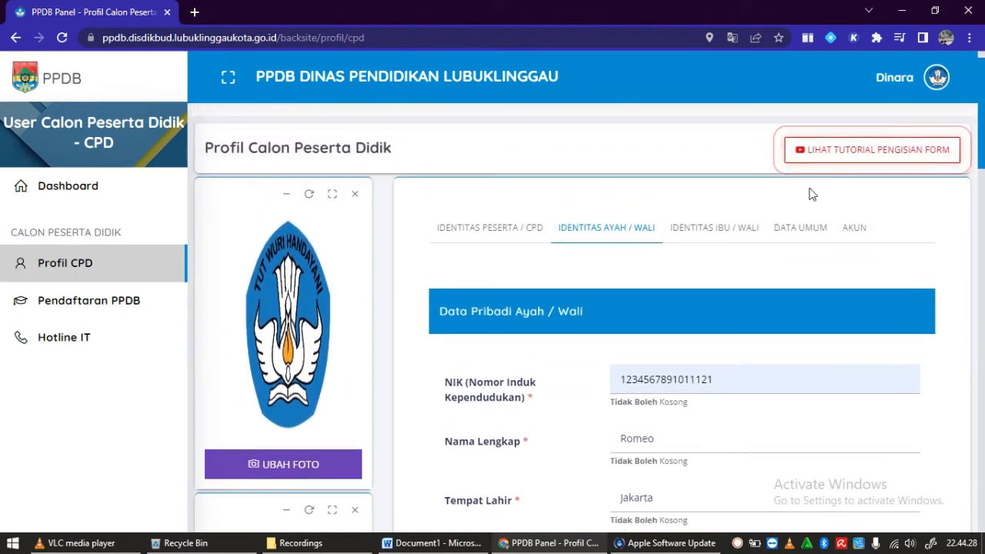
- In Identitas Ibu / Wali, enter the mother's NIK and full name, and set Tempat Lahir to Jakarta
left_click(727, 242)
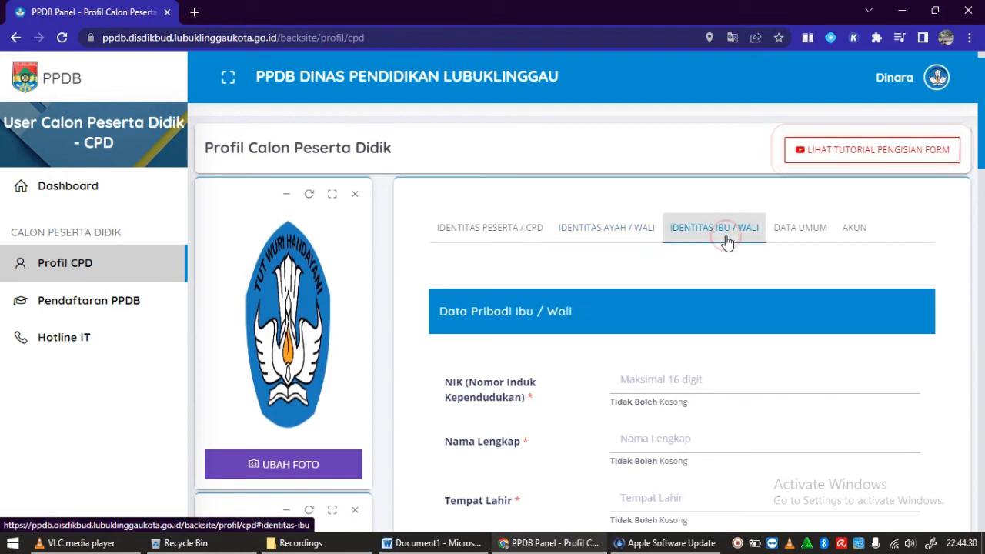
left_click(652, 380)
left_click(740, 448)
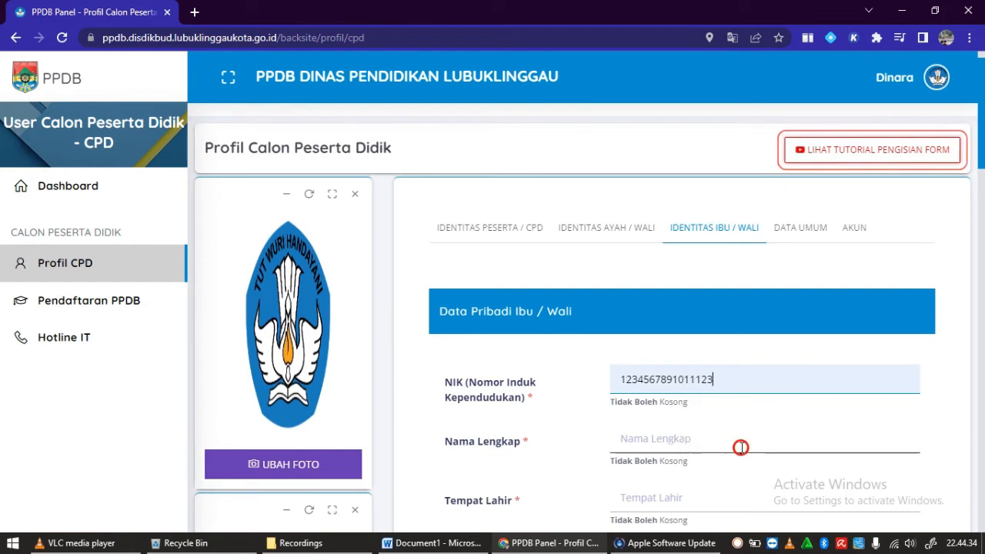
left_click(671, 439)
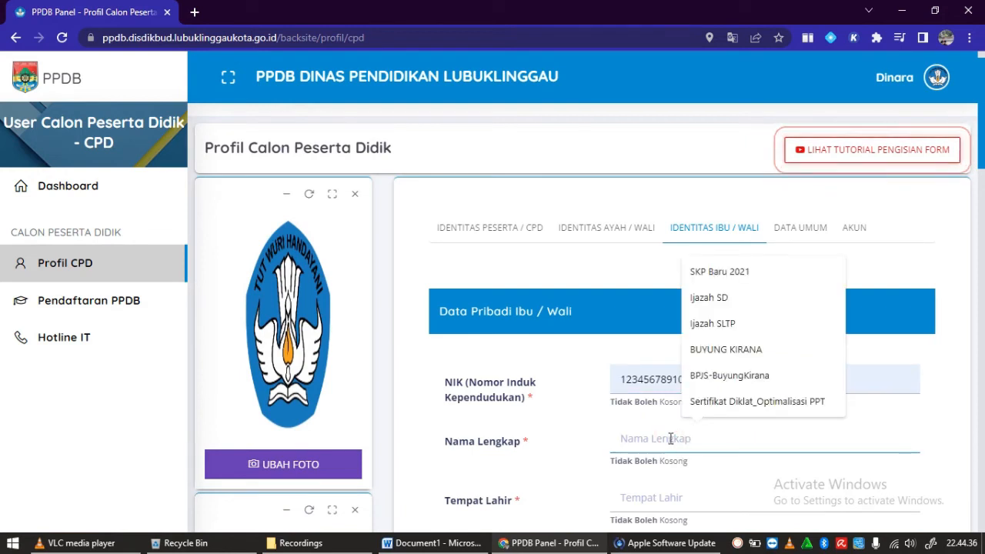
type("Juliet")
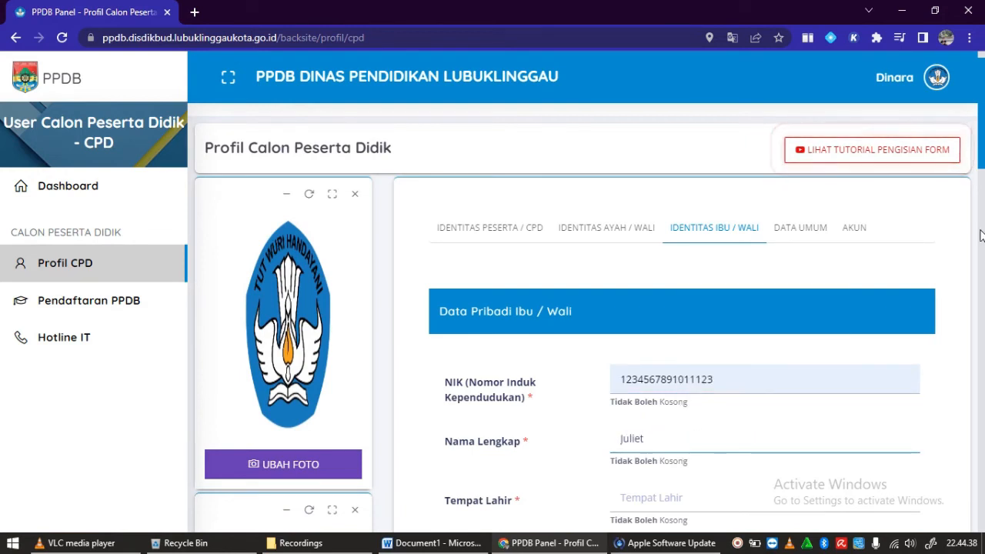
scroll(981, 176, "down", 3)
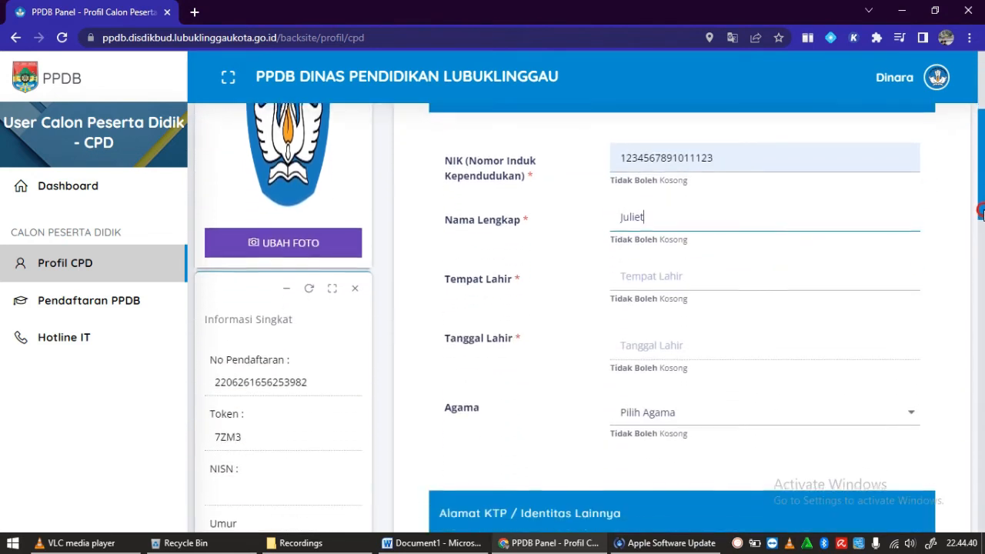
left_click(690, 253)
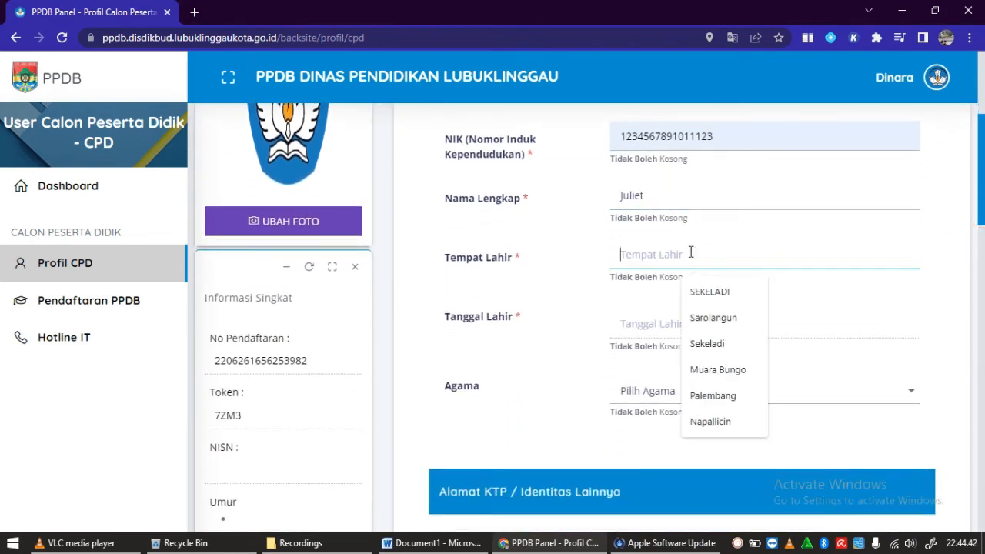
type("Jakarta")
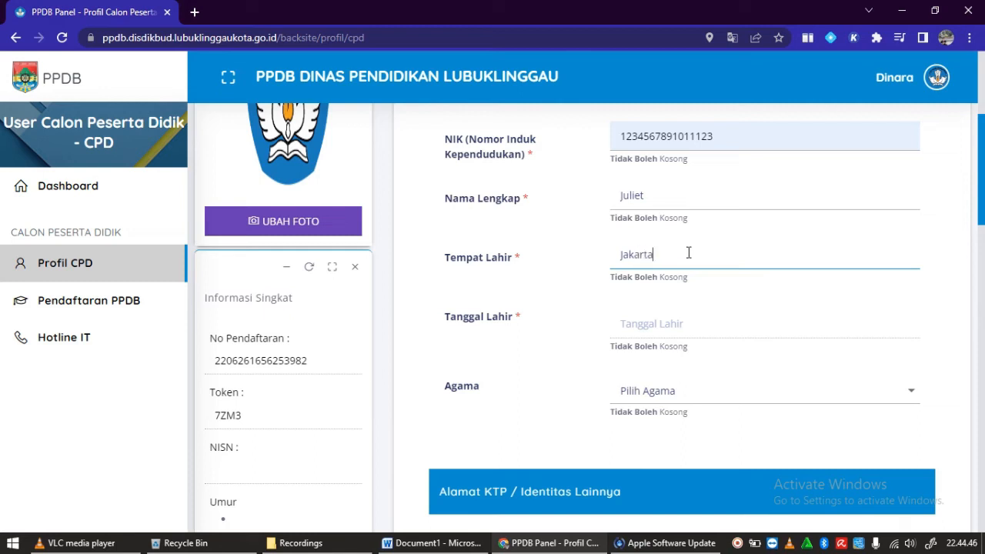
- Set the mother's date of birth and choose Islam as her Agama
left_click(638, 327)
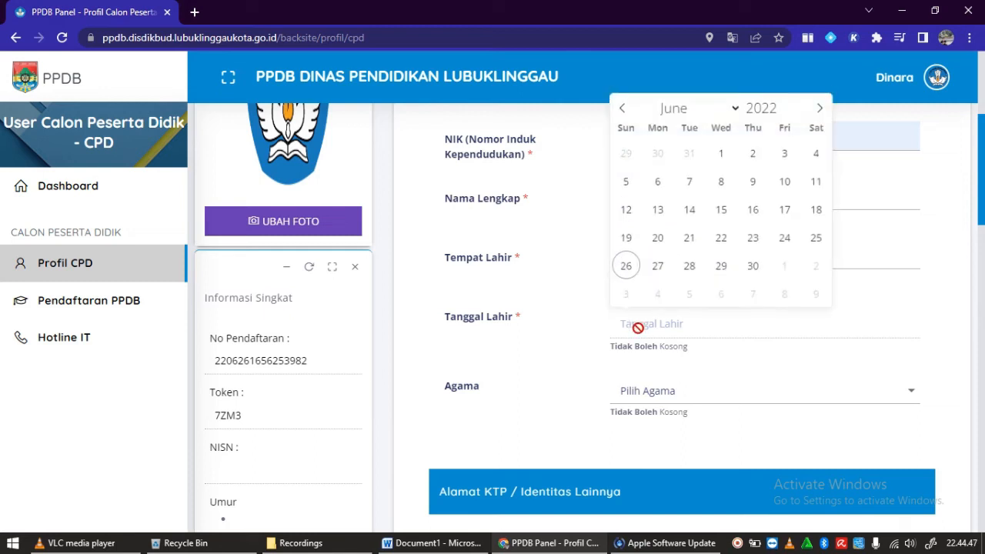
left_click(769, 109)
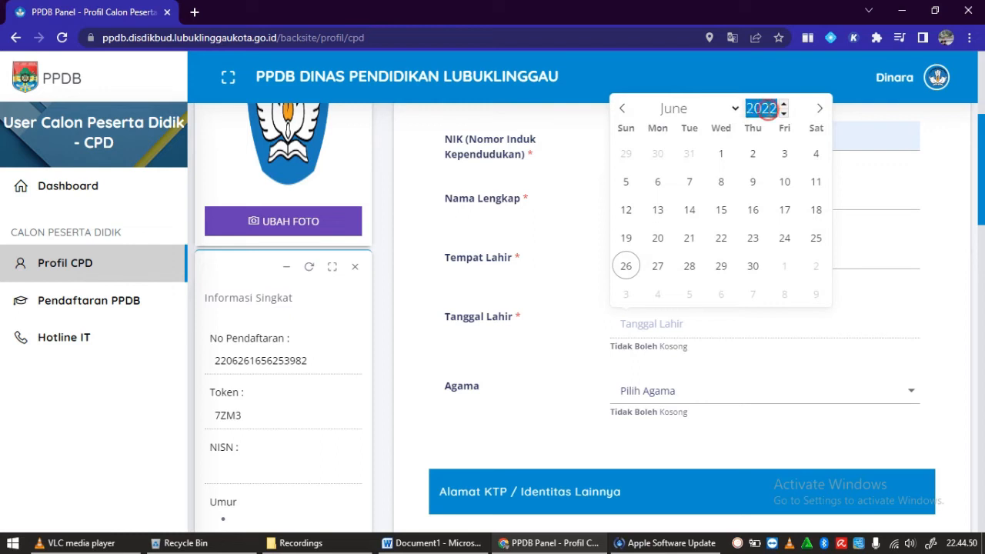
left_click(784, 114)
left_click(784, 114)
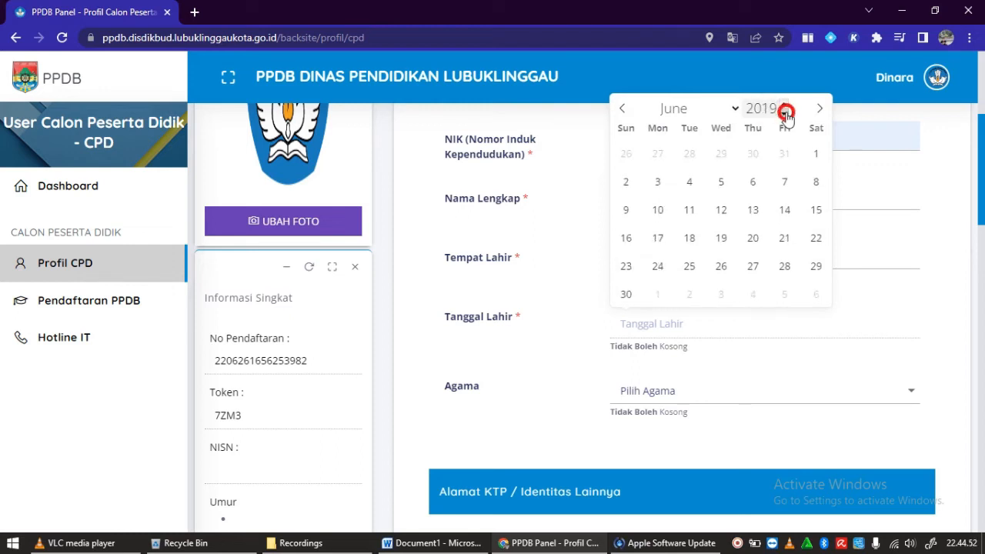
left_click(784, 114)
left_click(784, 114)
left_click(785, 114)
left_click(786, 114)
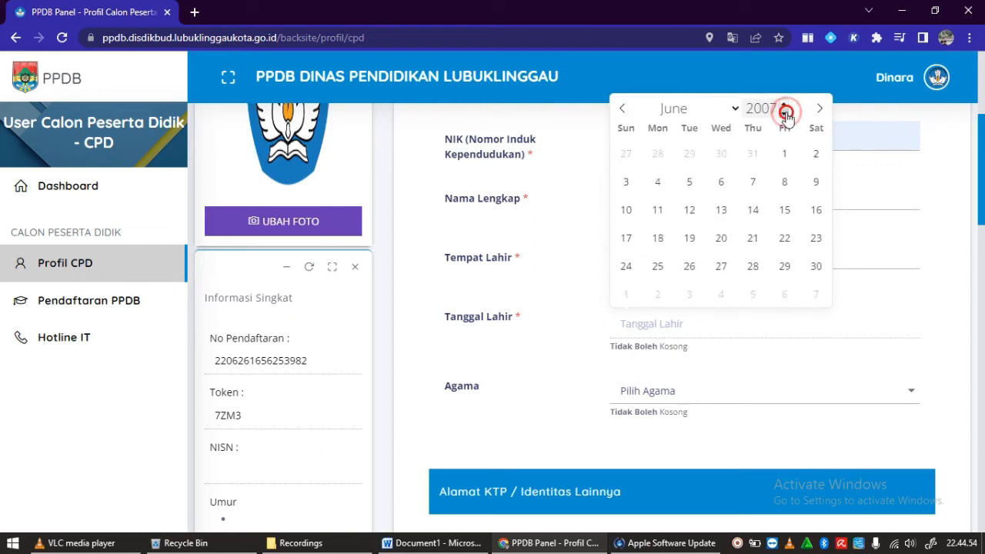
left_click(785, 114)
left_click(785, 114)
left_click(785, 114)
left_click(785, 114)
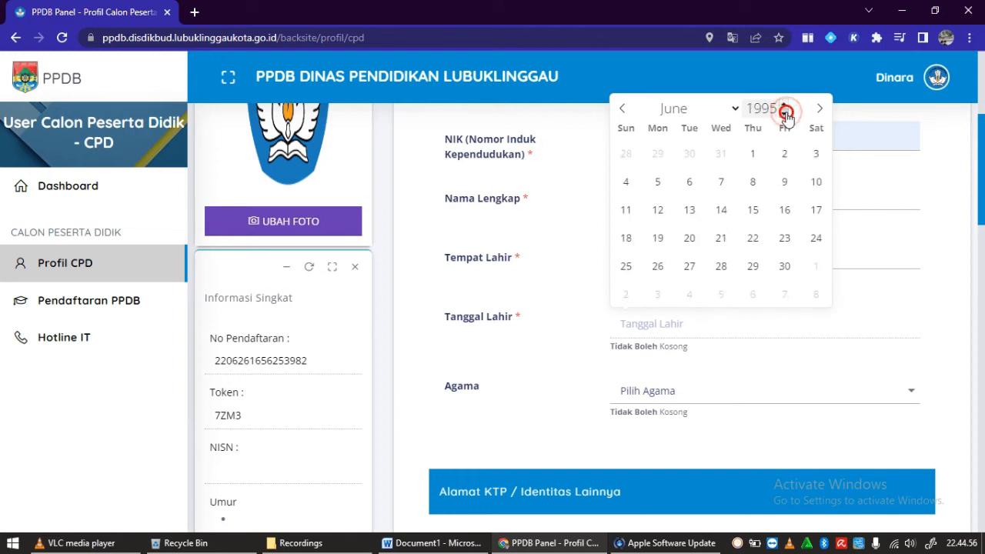
left_click(786, 114)
left_click(786, 114)
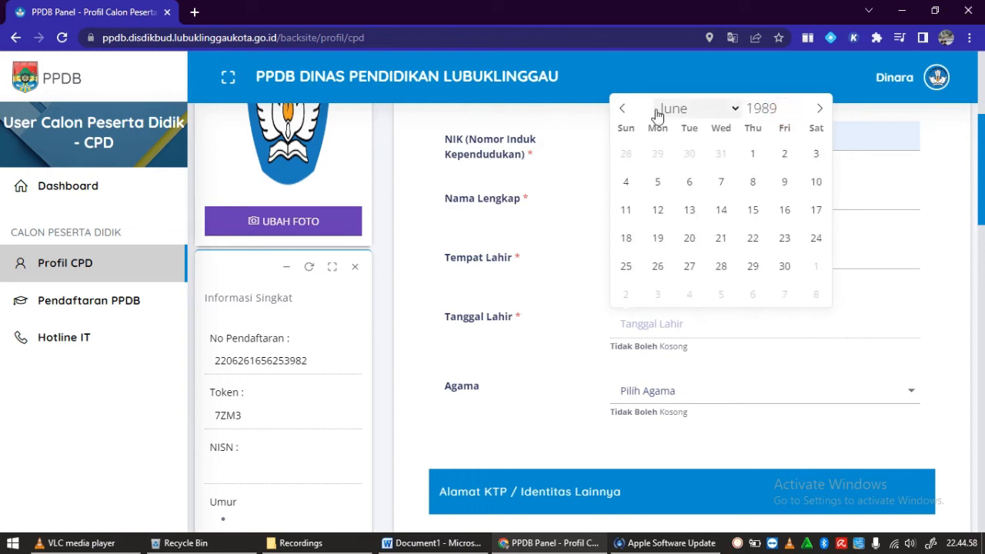
left_click(624, 109)
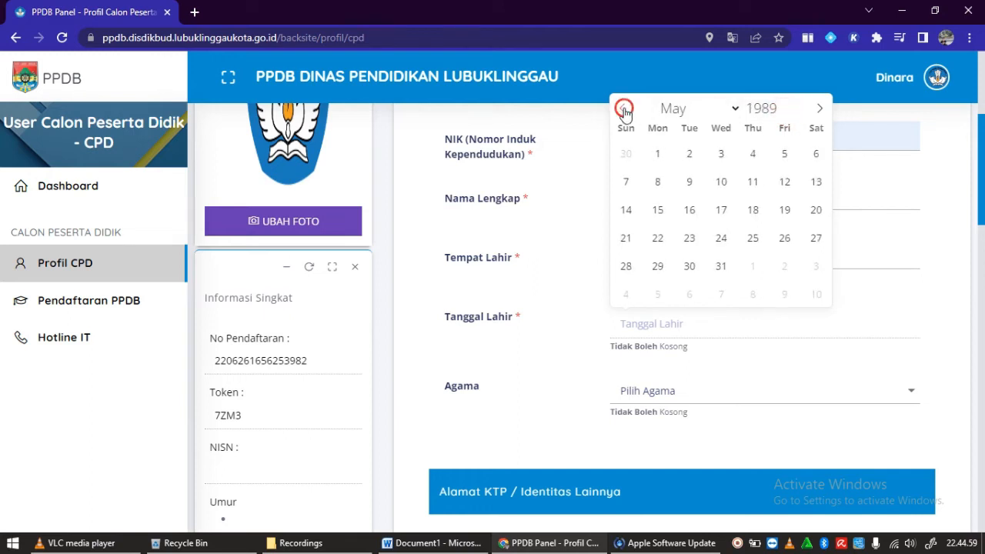
left_click(732, 112)
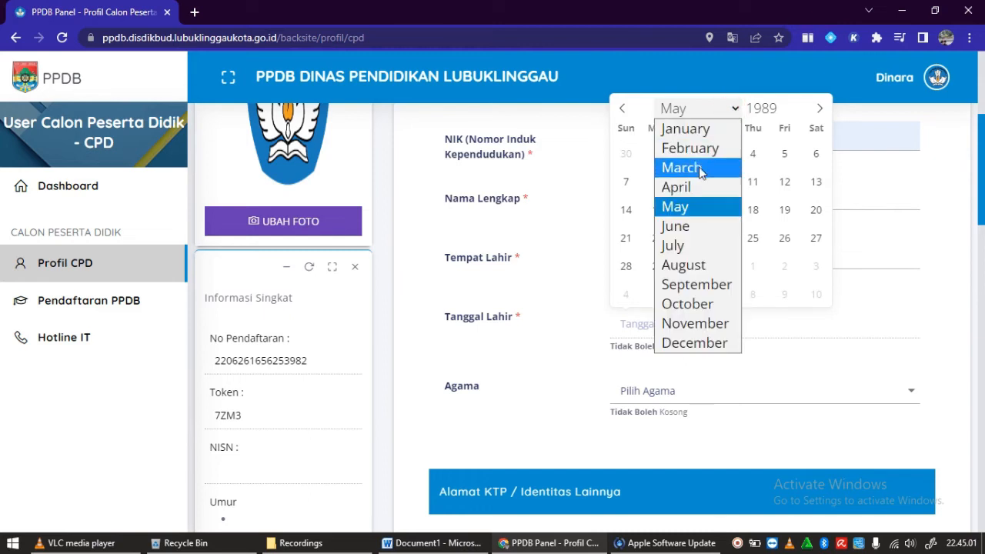
left_click(690, 266)
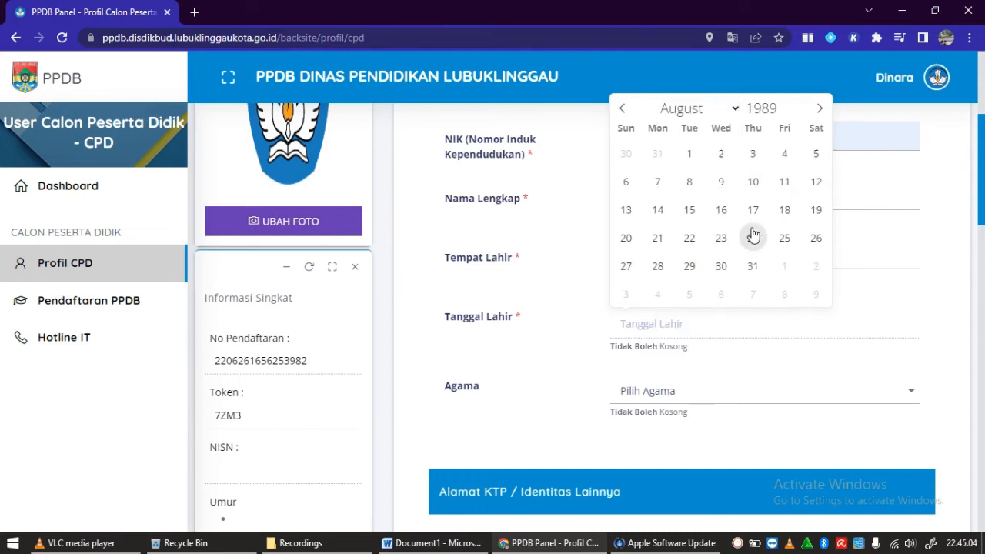
left_click(721, 184)
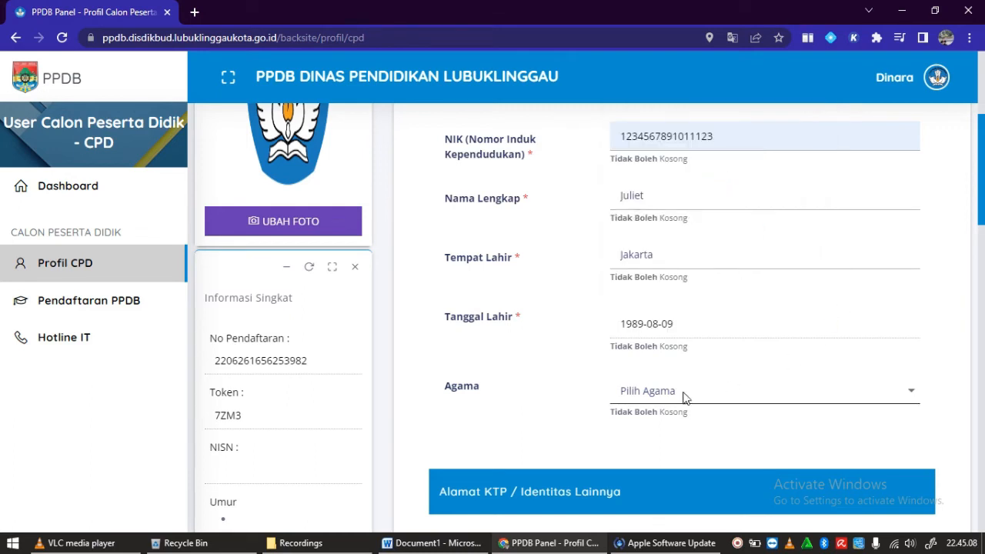
left_click(913, 393)
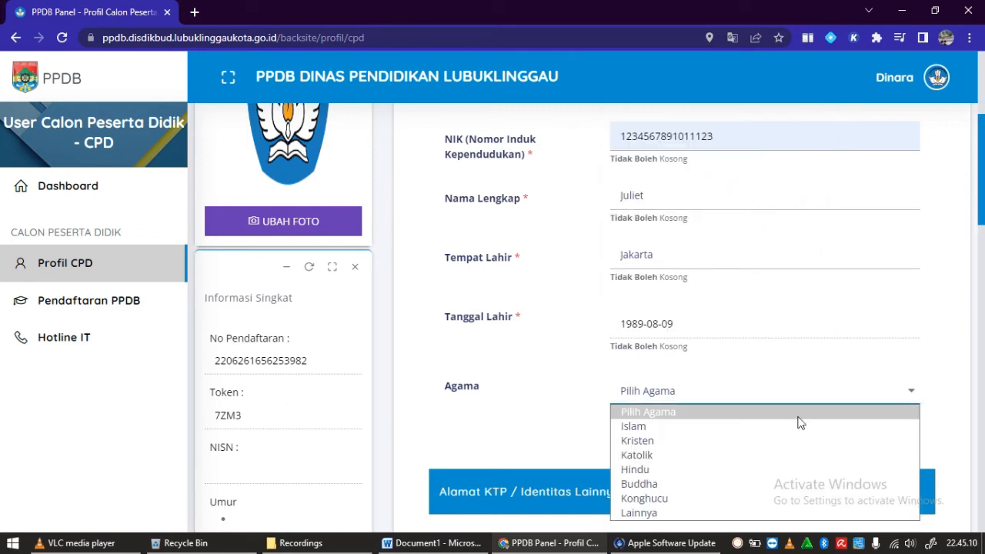
left_click(760, 429)
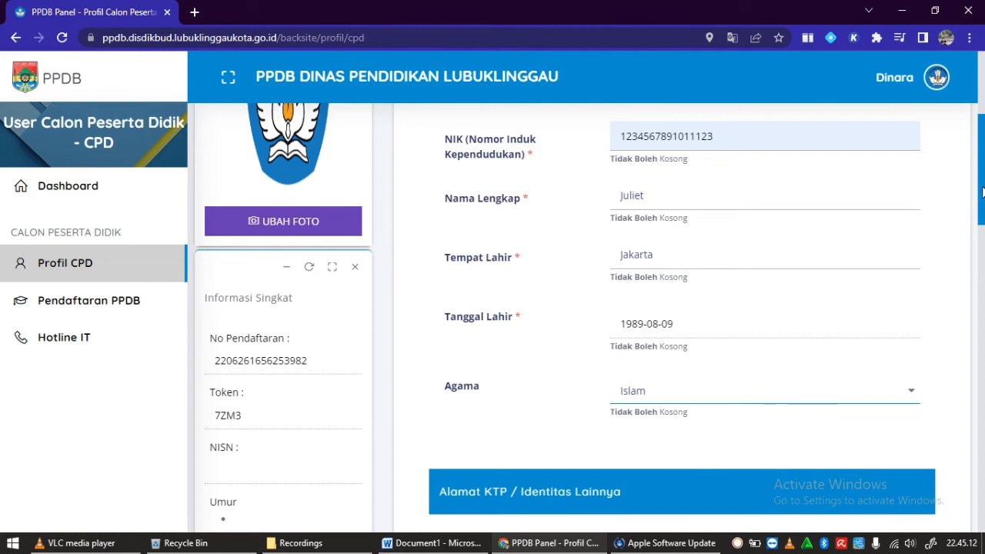
- Mark the mother's KTP address as the same as the child's and attach ktp_ortu_calon_pdb.pdf as the Berkas KTP file
left_click_drag(983, 192, 979, 257)
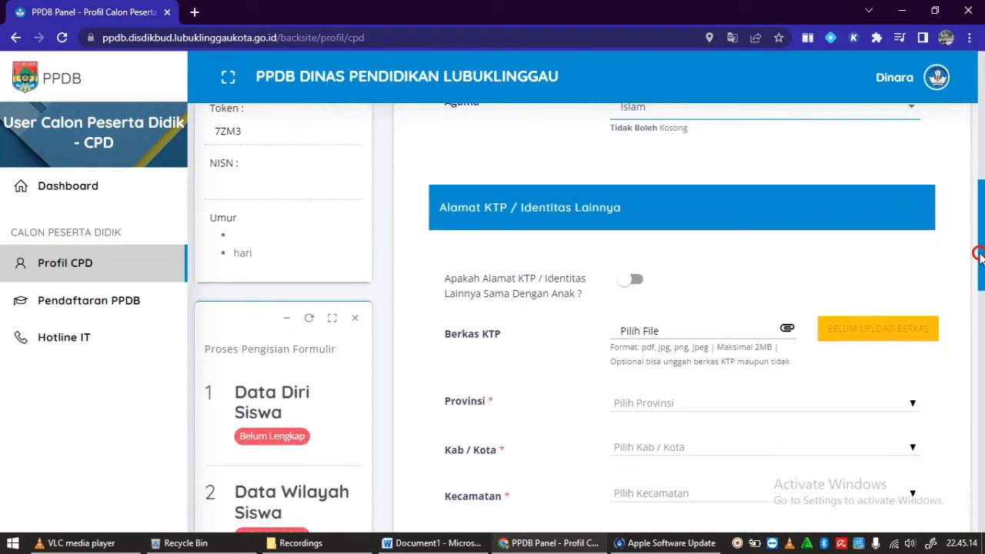
left_click(639, 282)
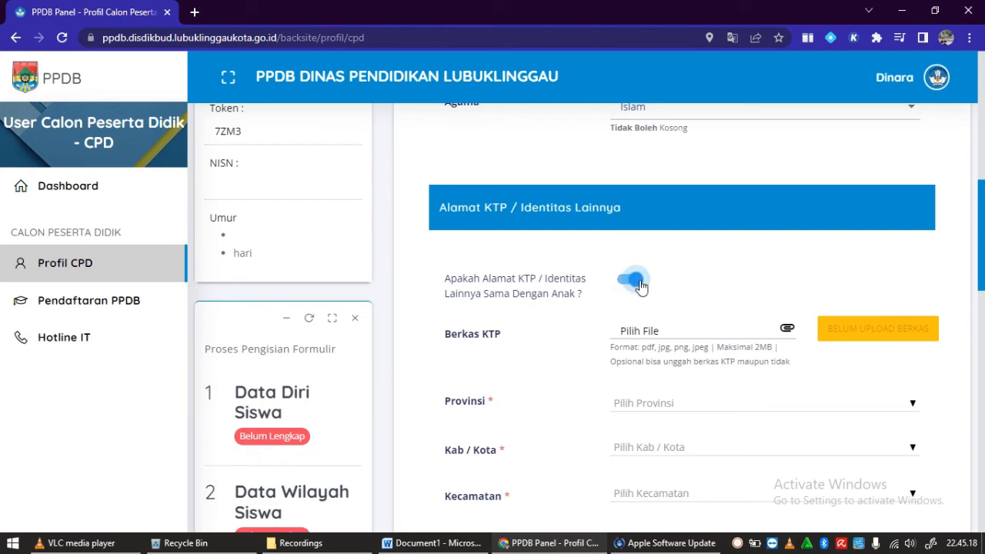
left_click(787, 329)
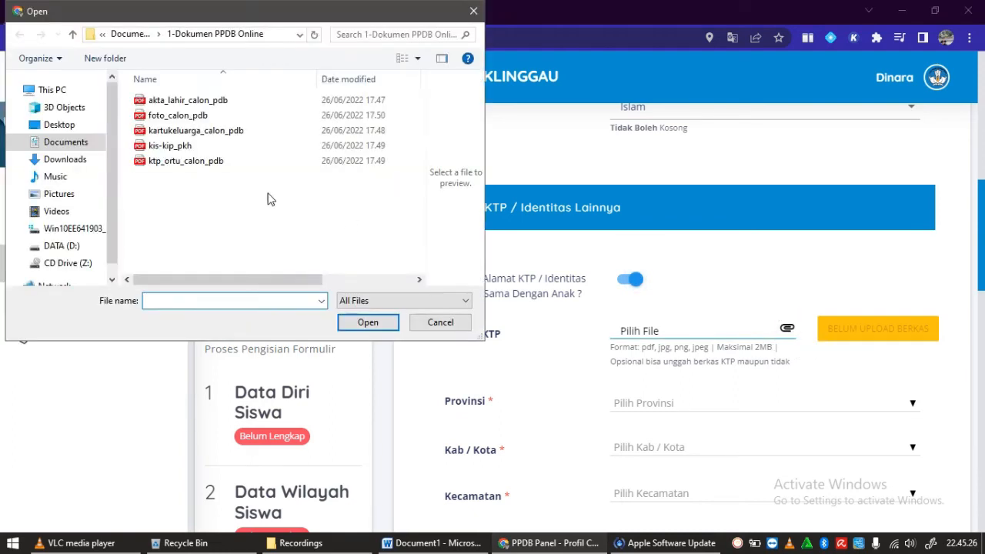
left_click(213, 170)
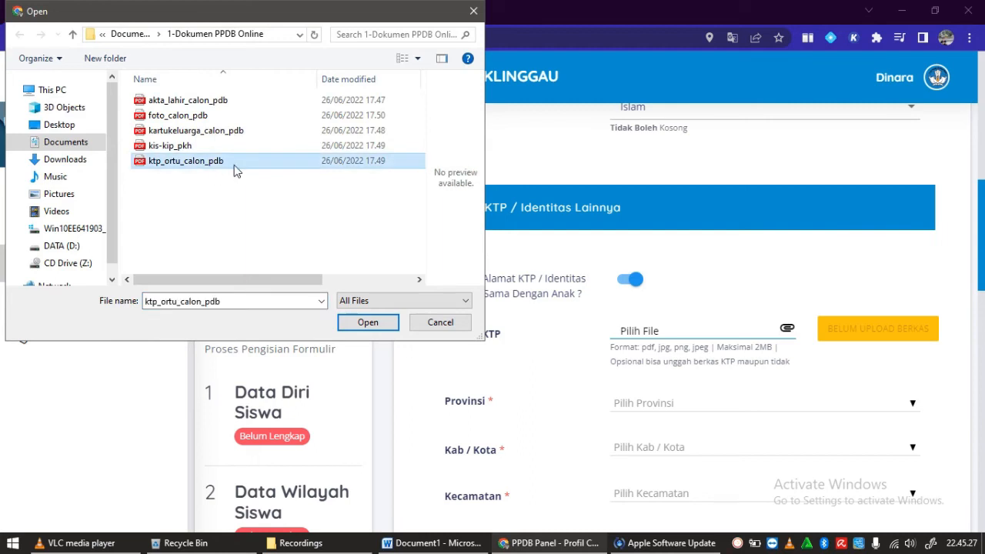
left_click(367, 323)
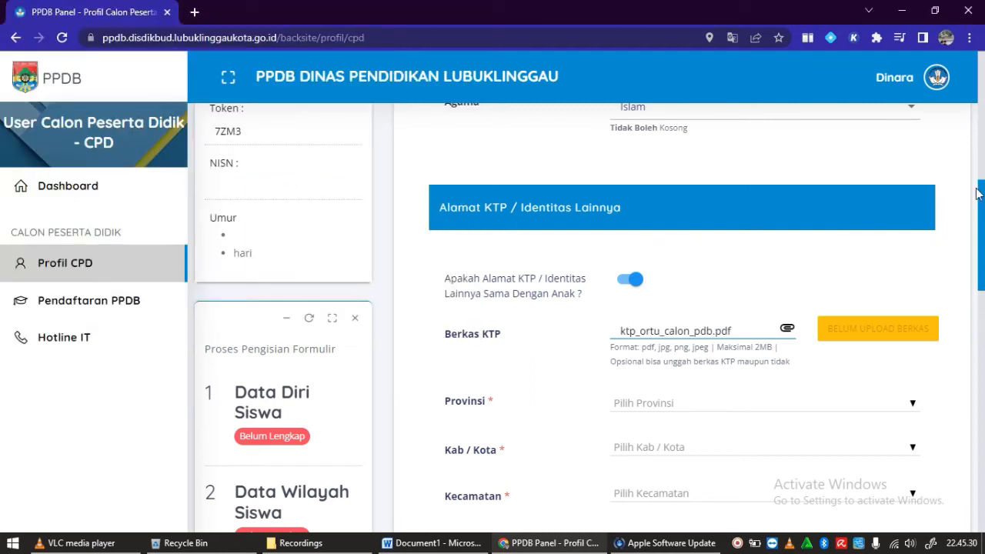
- Mark the mother's Alamat Domisili as the same as the child's
left_click_drag(982, 215, 982, 368)
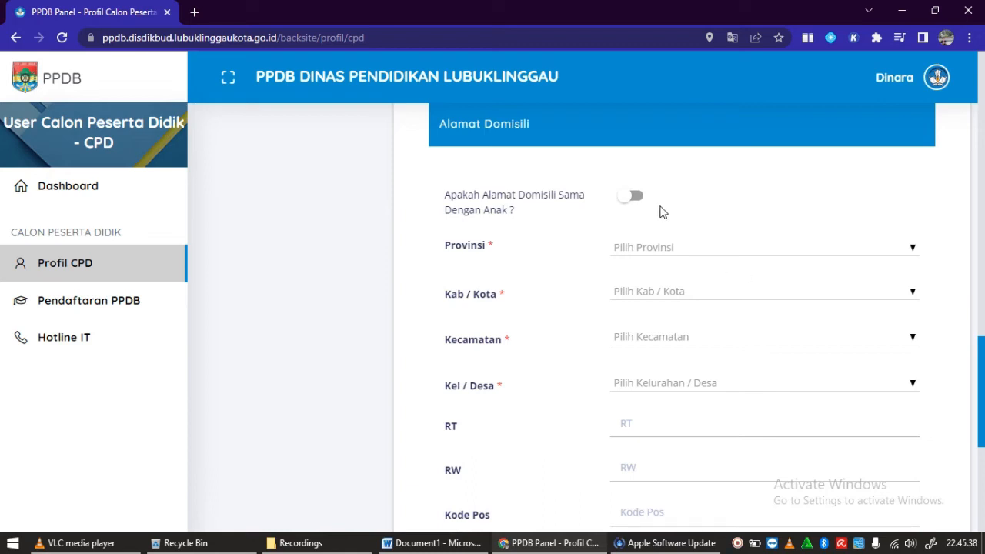
left_click(635, 197)
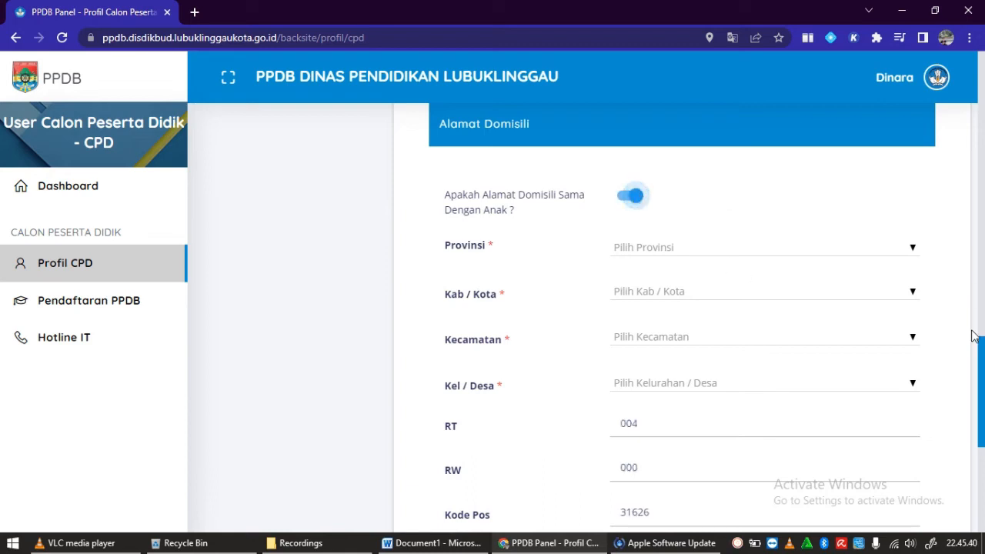
scroll(869, 280, "down", 2)
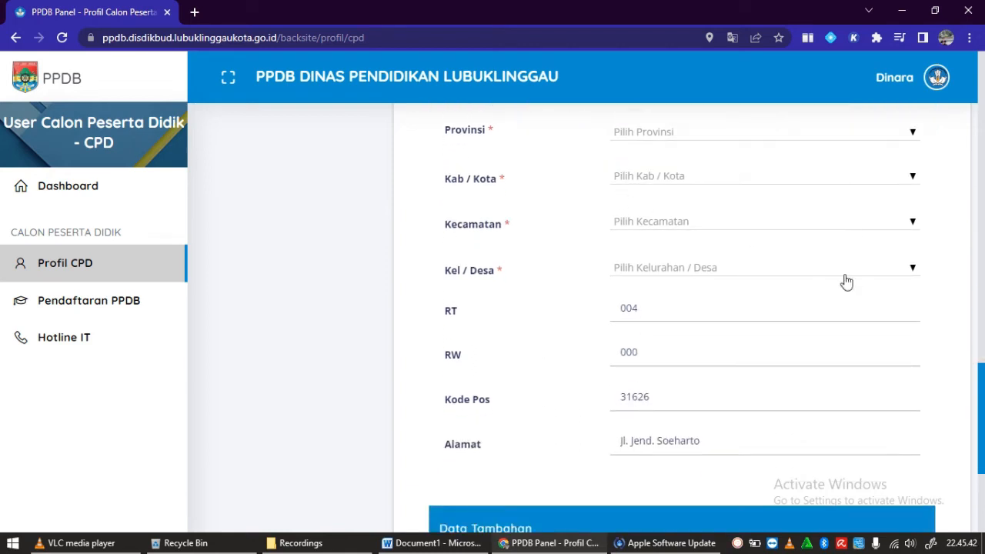
- In Data Umum, attach kartukeluarga_calon_pdb.pdf as the KK (Kartu Keluarga) file
left_click_drag(982, 407, 983, 106)
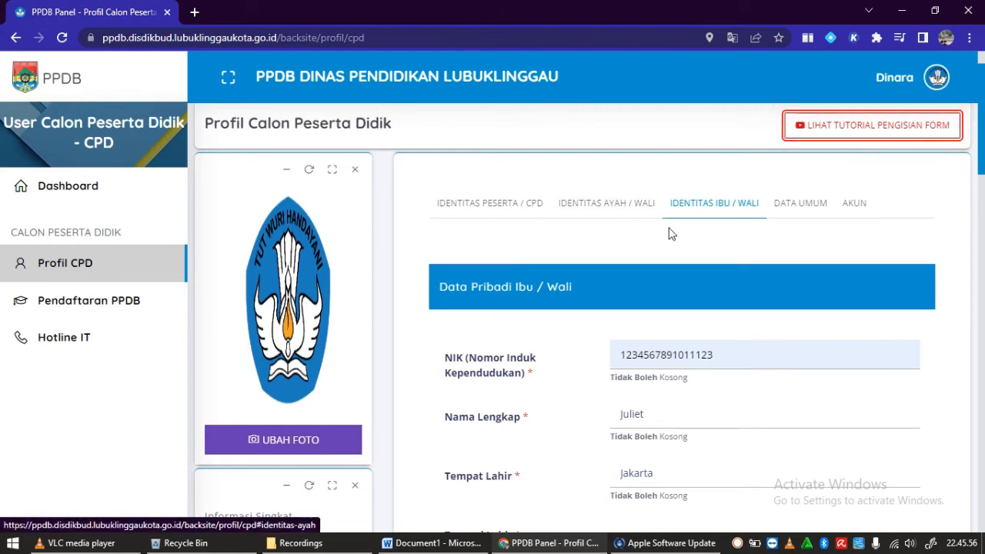
left_click(796, 205)
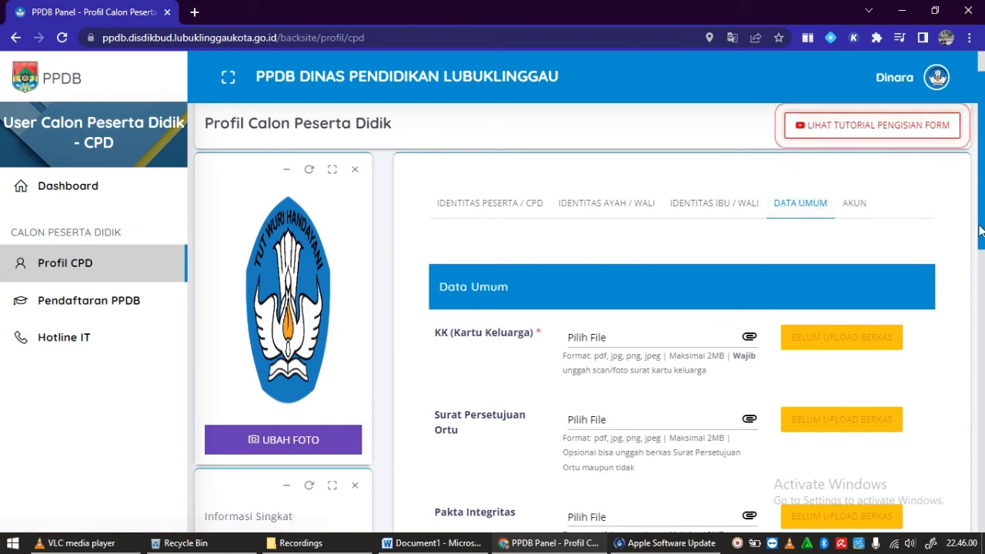
left_click_drag(982, 199, 980, 222)
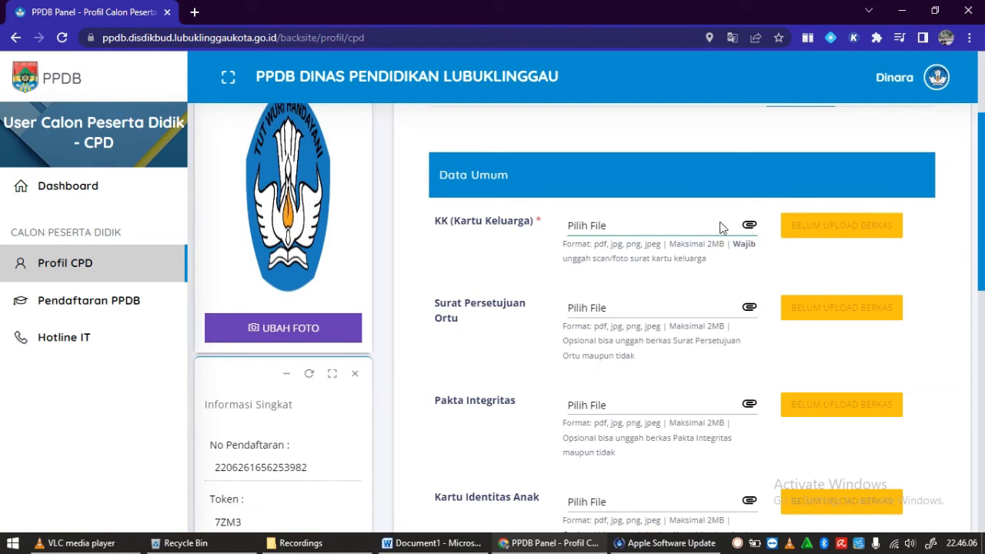
left_click(750, 229)
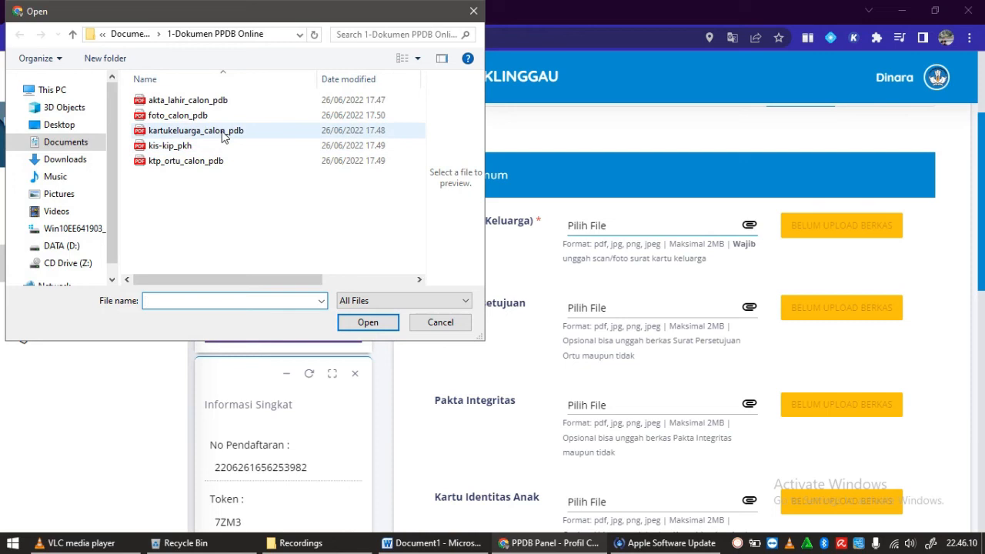
left_click(229, 130)
left_click(367, 323)
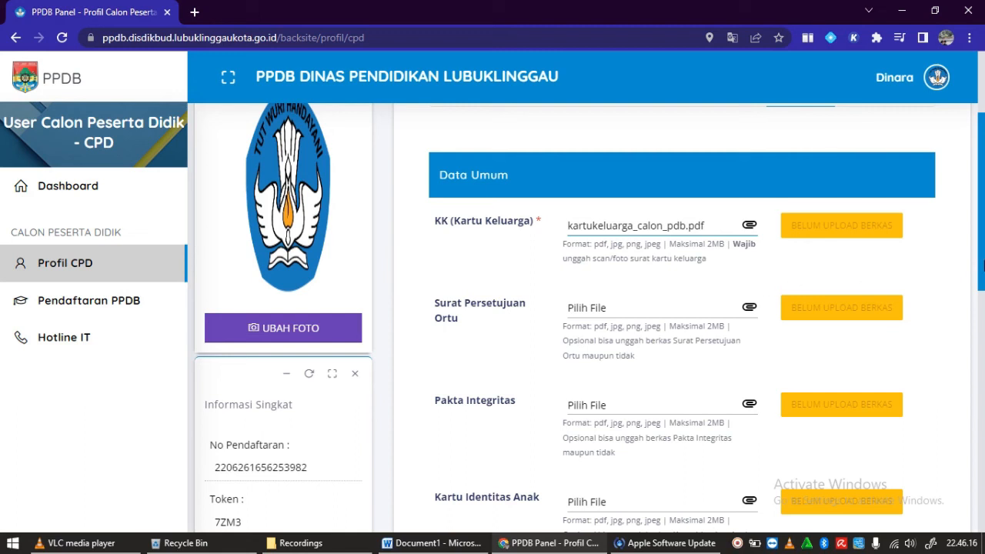
- In Data Umum, attach akta_lahir_calon_pdb.pdf as the Kartu Identitas Anak file
left_click_drag(982, 254, 982, 308)
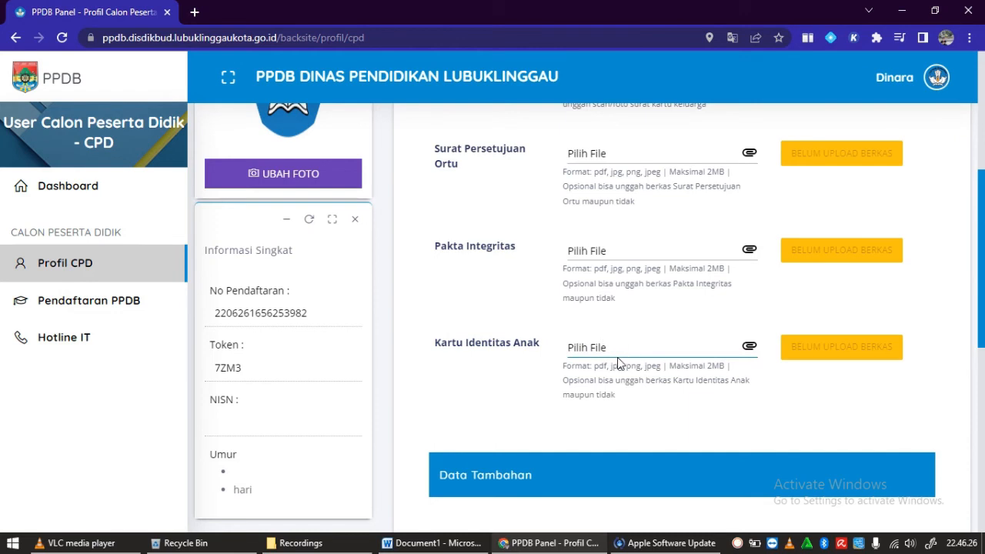
left_click(747, 352)
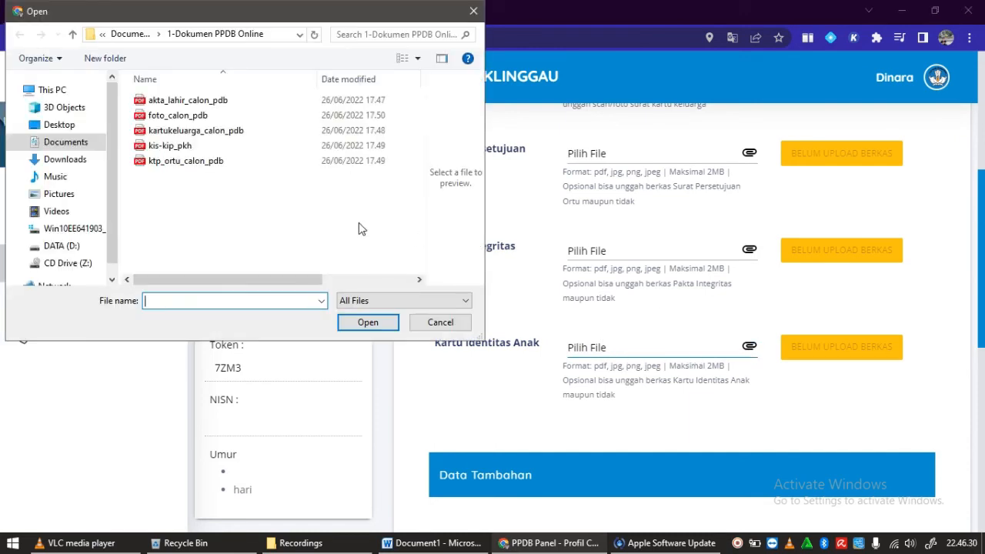
left_click(199, 105)
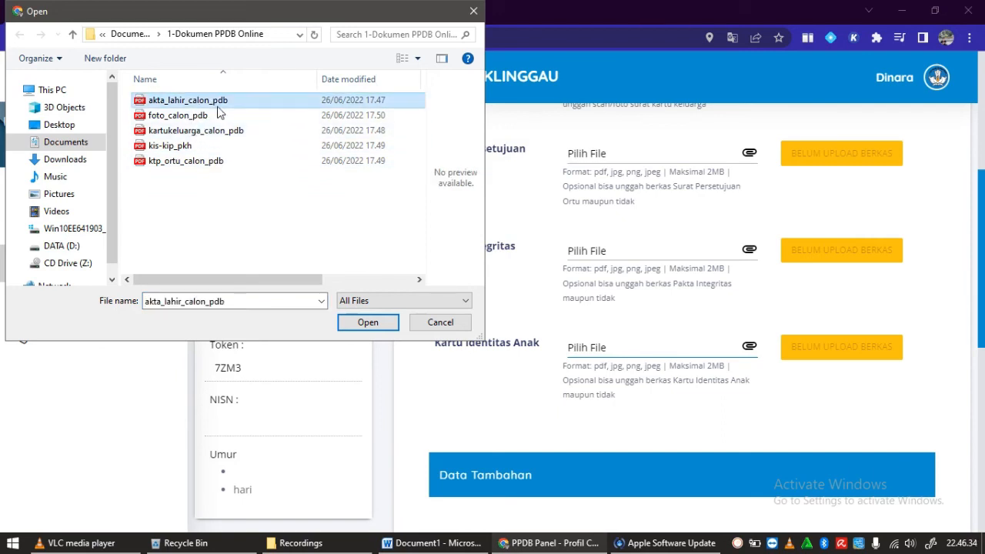
left_click(367, 322)
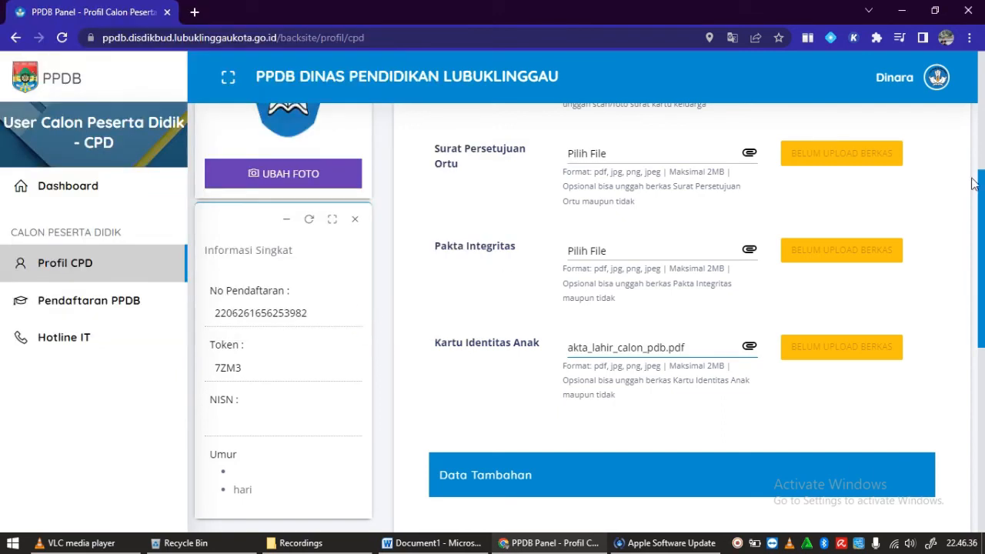
- Go to the profile's Akun section and save the profile with the Password field left blank
left_click_drag(982, 223, 981, 175)
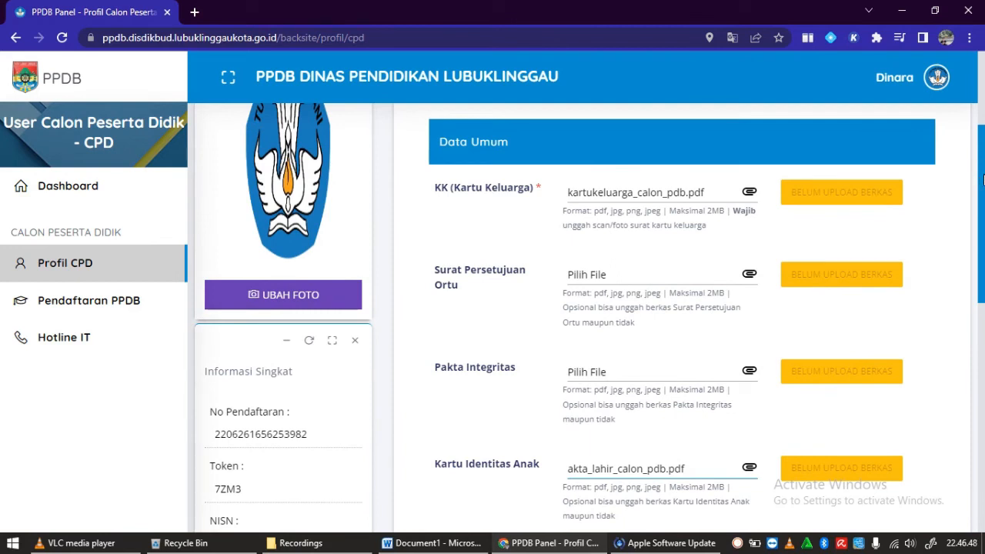
left_click_drag(982, 176, 981, 123)
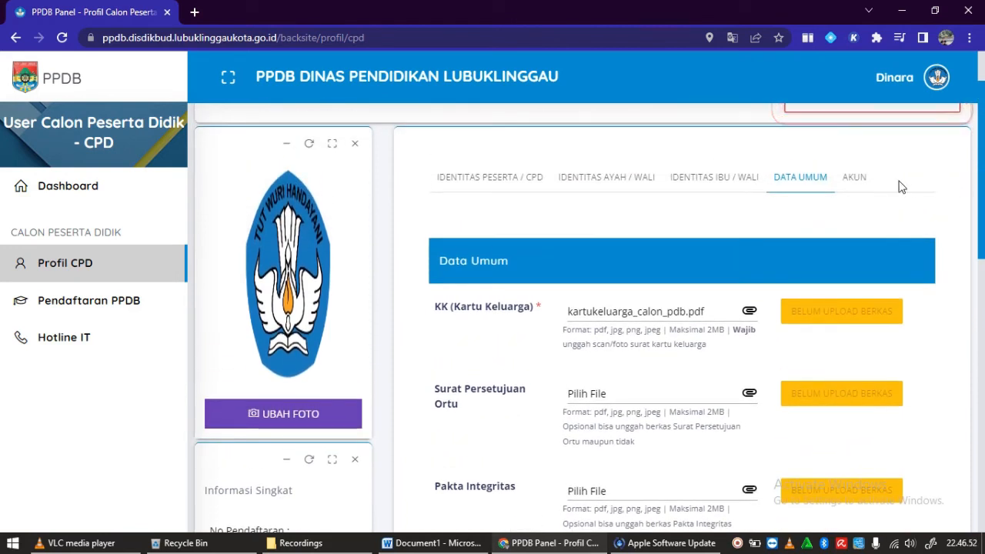
left_click(856, 178)
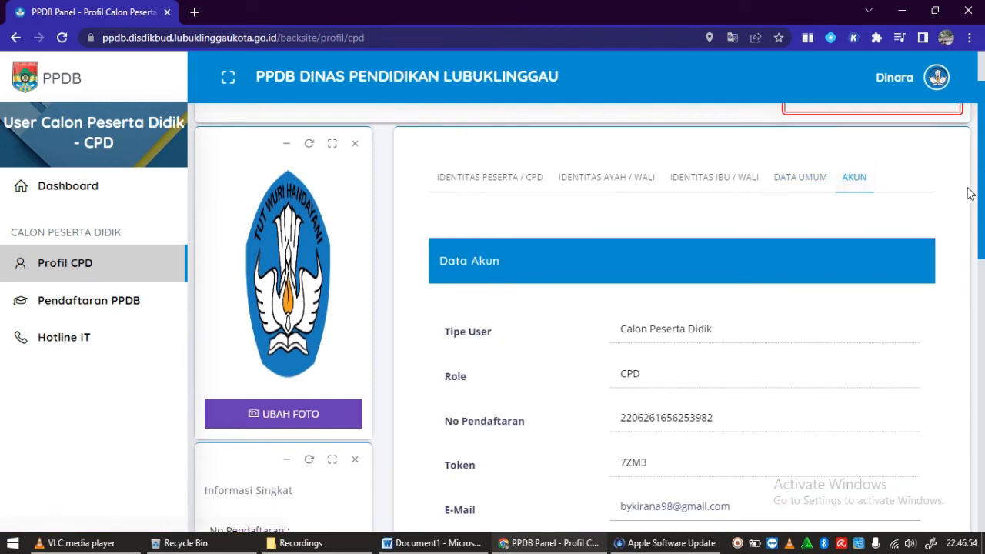
left_click_drag(981, 165, 978, 218)
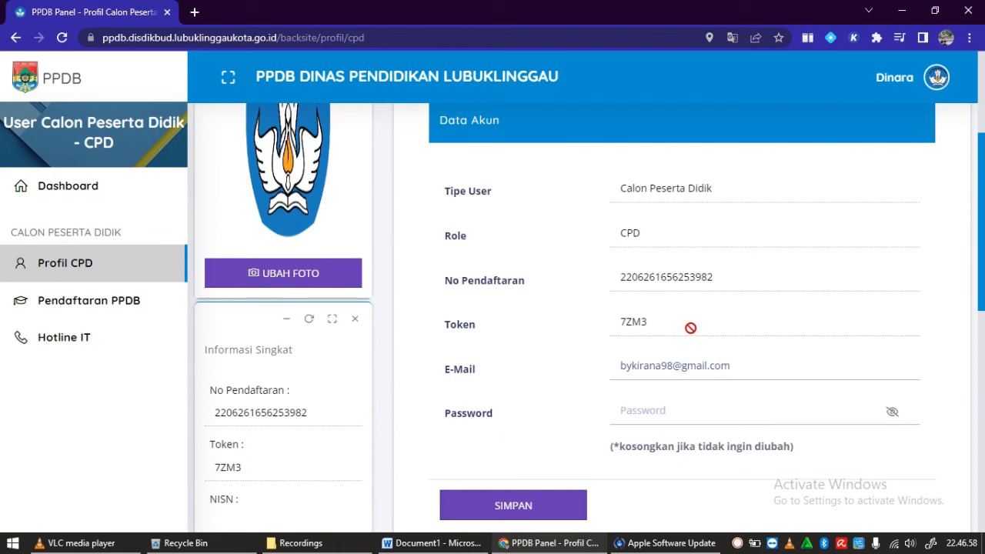
left_click_drag(983, 229, 969, 264)
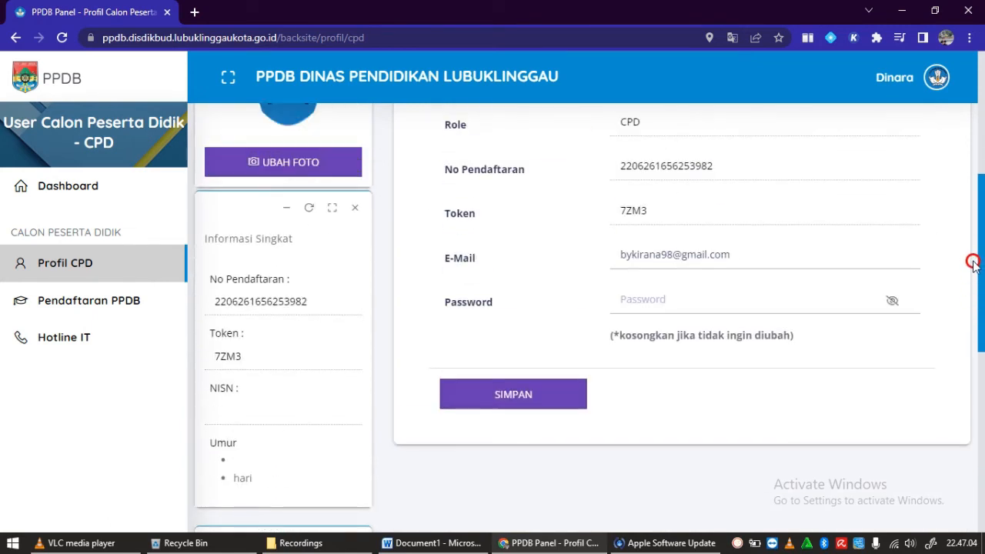
left_click(551, 394)
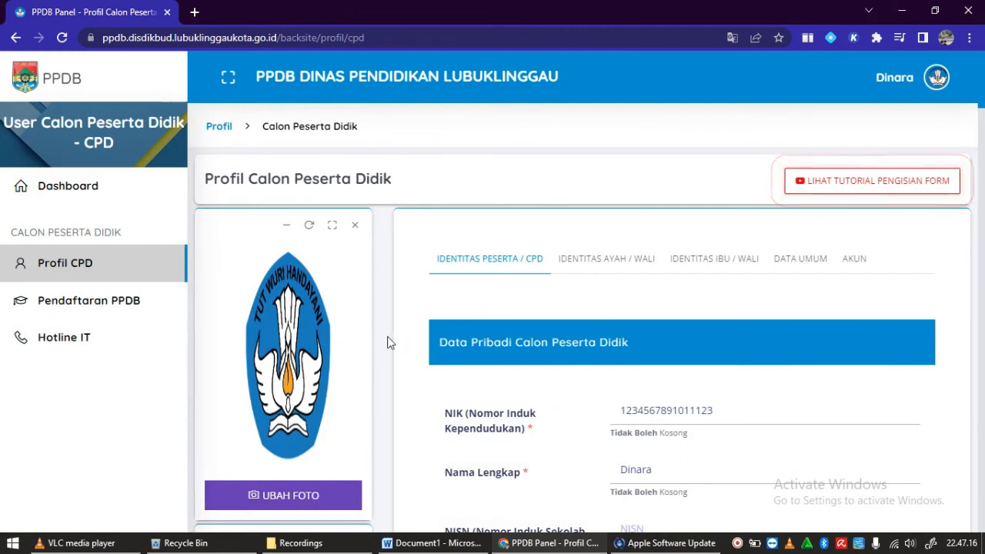
- Open the Pendaftaran PPDB page for school selection
left_click(980, 117)
left_click_drag(981, 116, 982, 70)
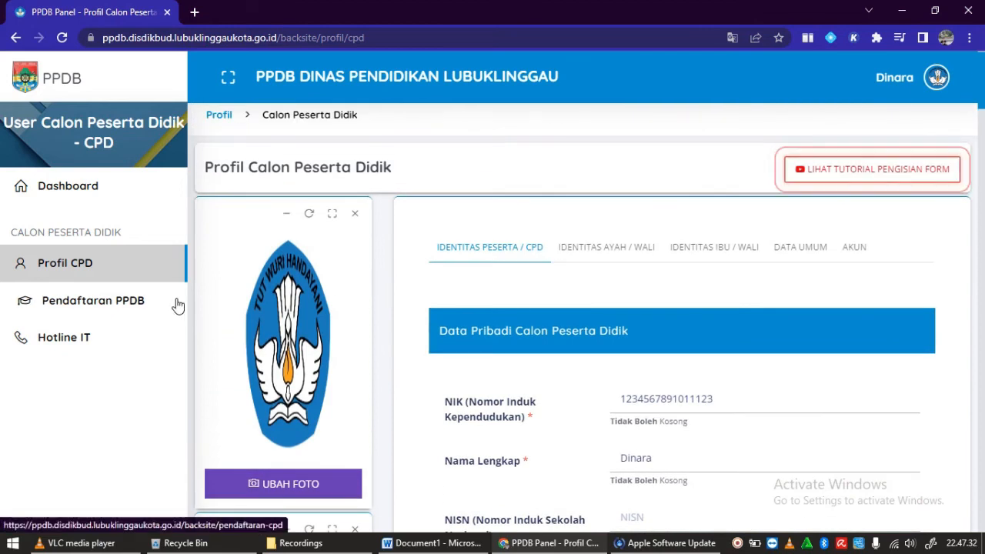
left_click(107, 311)
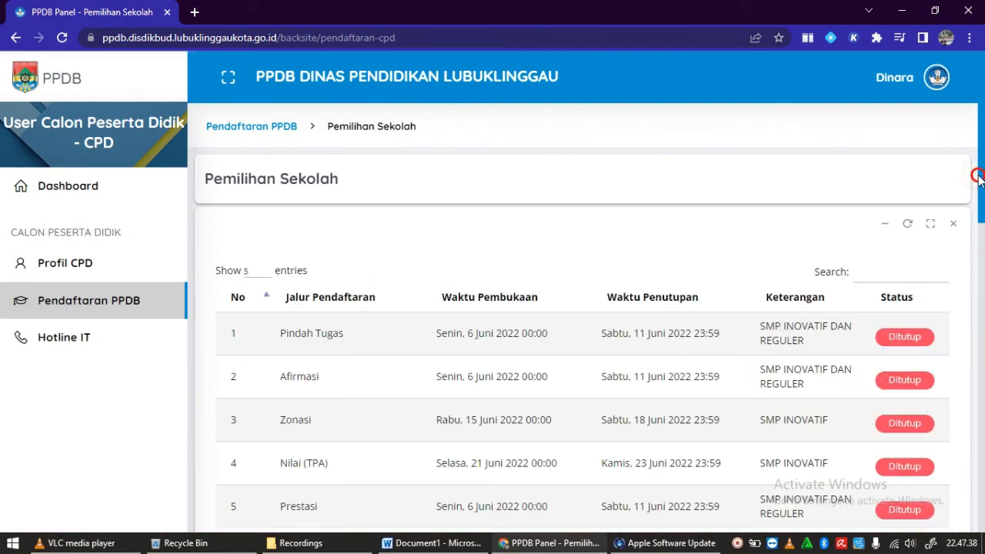
- Filter the Total Pendaftar Per Sekolah Saat Ini table by Jenjang SD/MI and open the list of Sekolah choices
left_click_drag(979, 176, 978, 295)
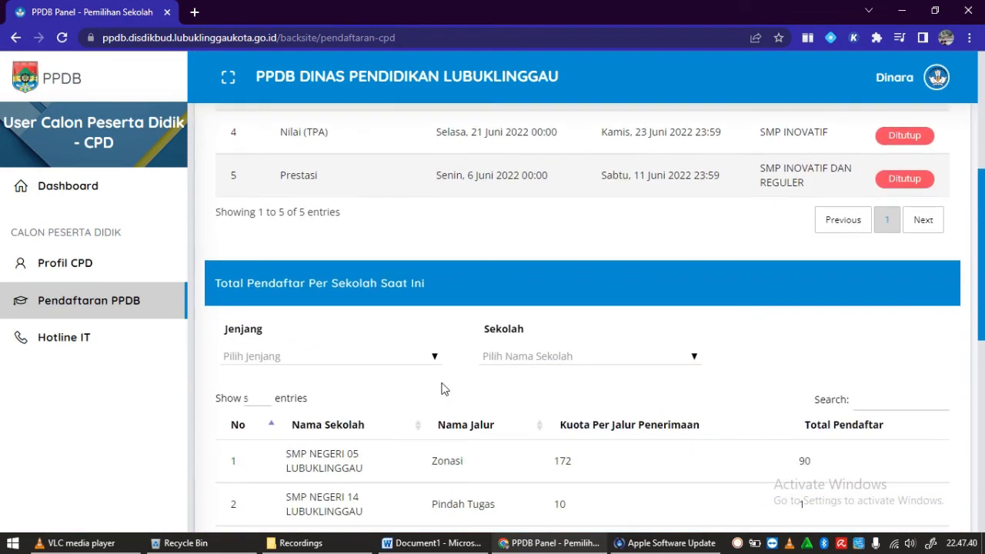
left_click(434, 359)
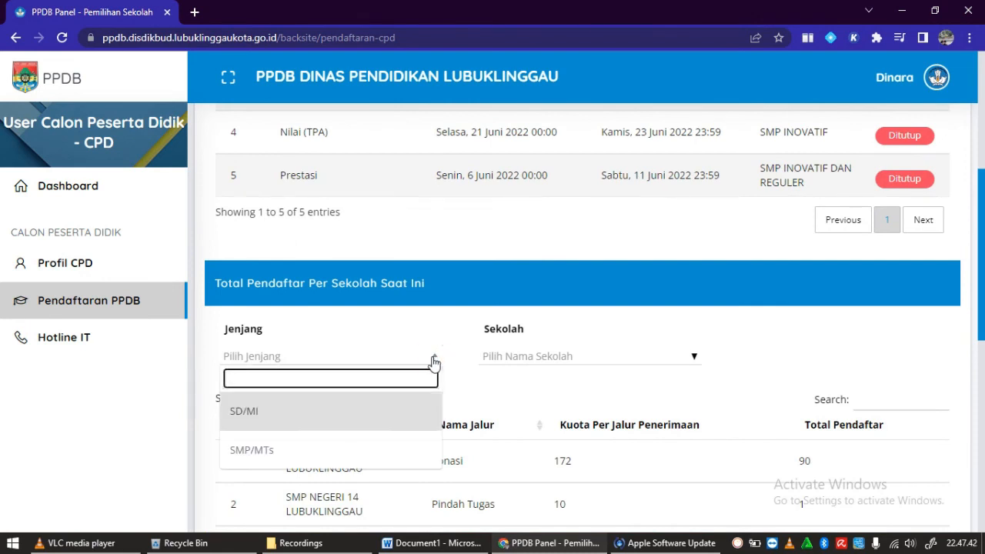
left_click(308, 416)
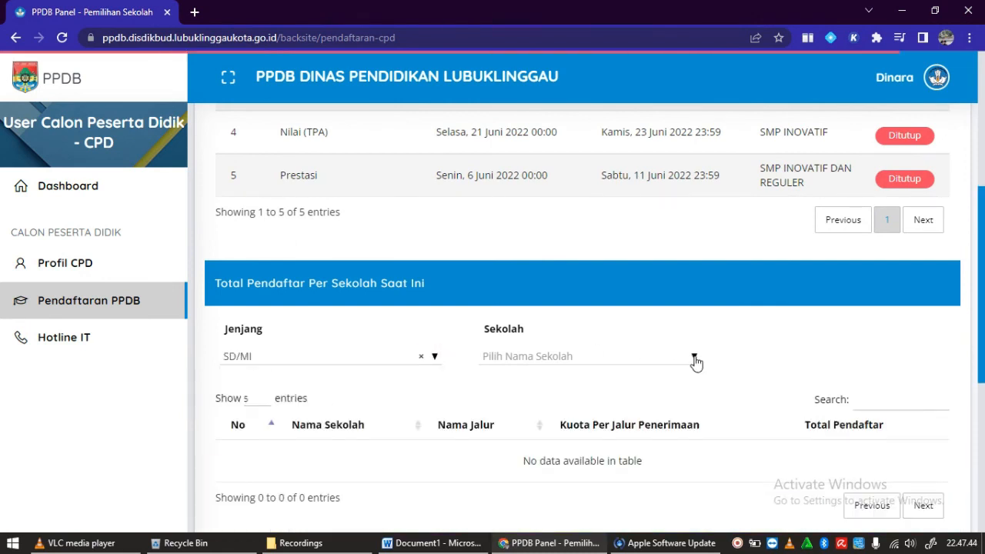
left_click(695, 360)
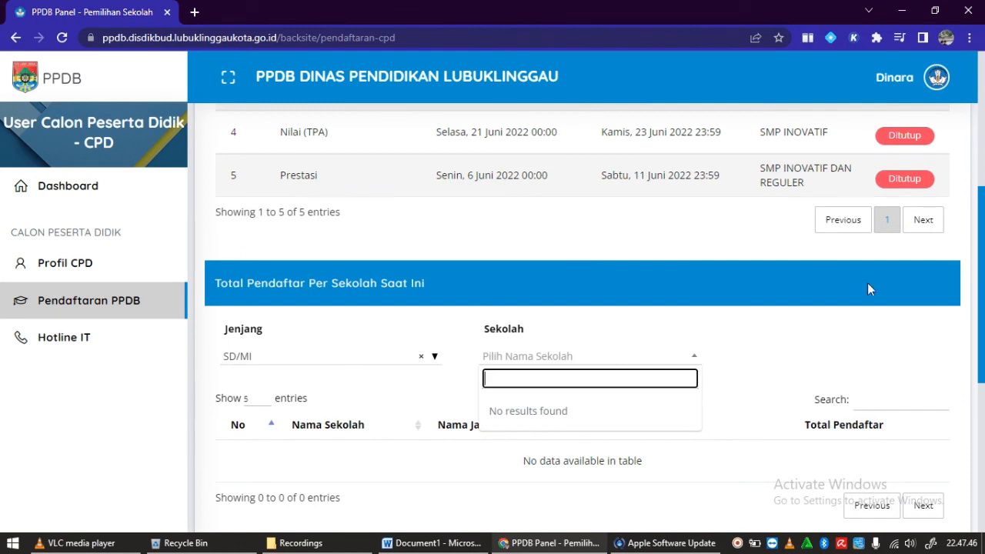
- Generate the printable Kartu Pendaftaran from the school selection page and view the card
left_click_drag(983, 260, 981, 350)
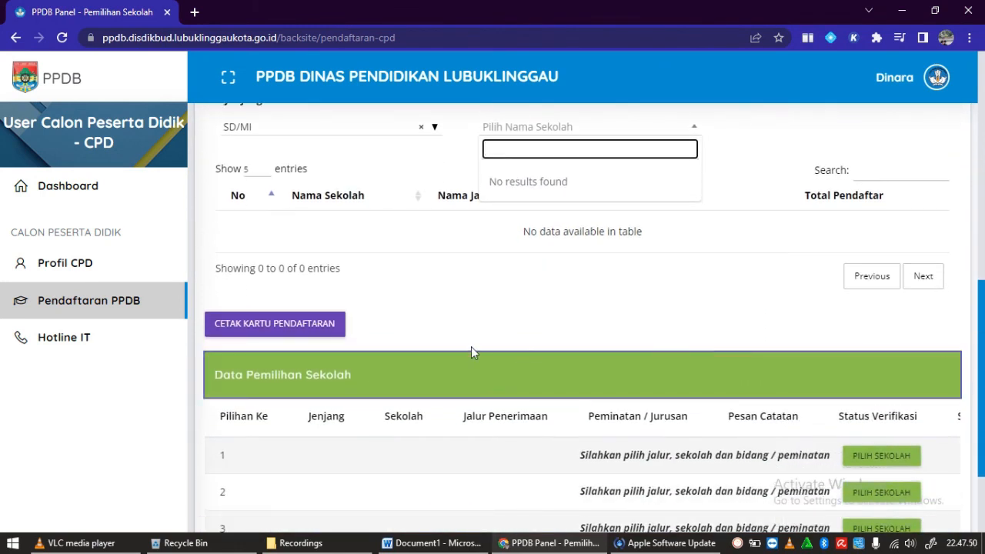
left_click(280, 331)
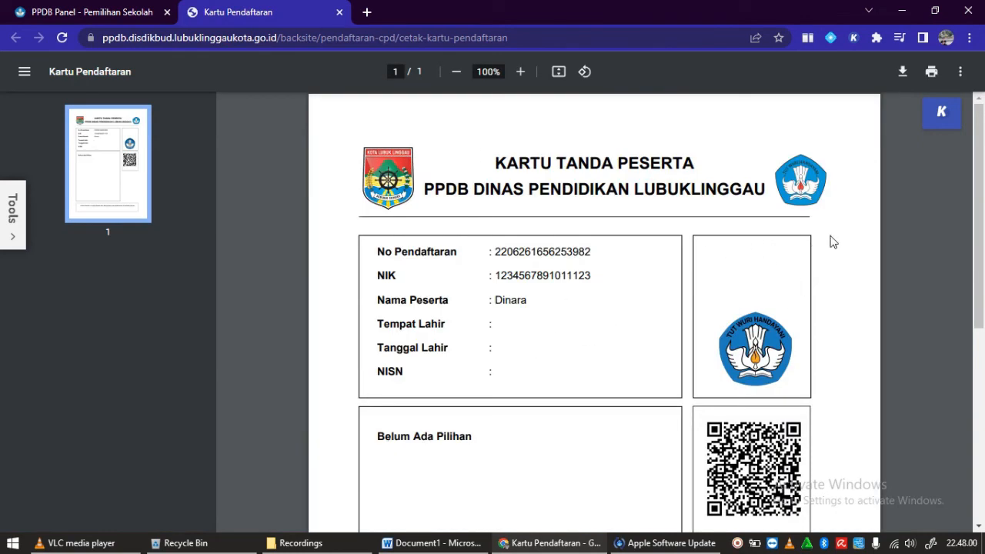
left_click_drag(977, 218, 979, 170)
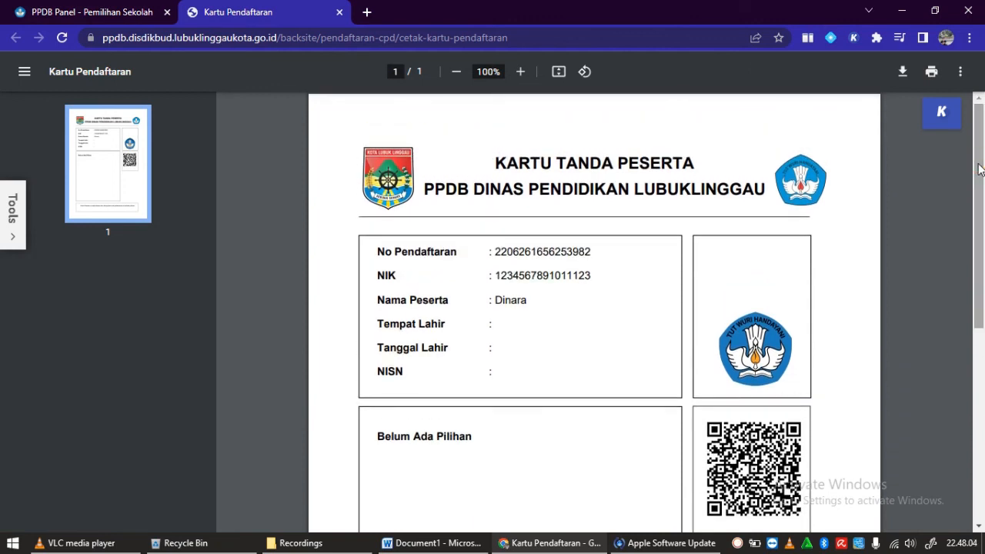